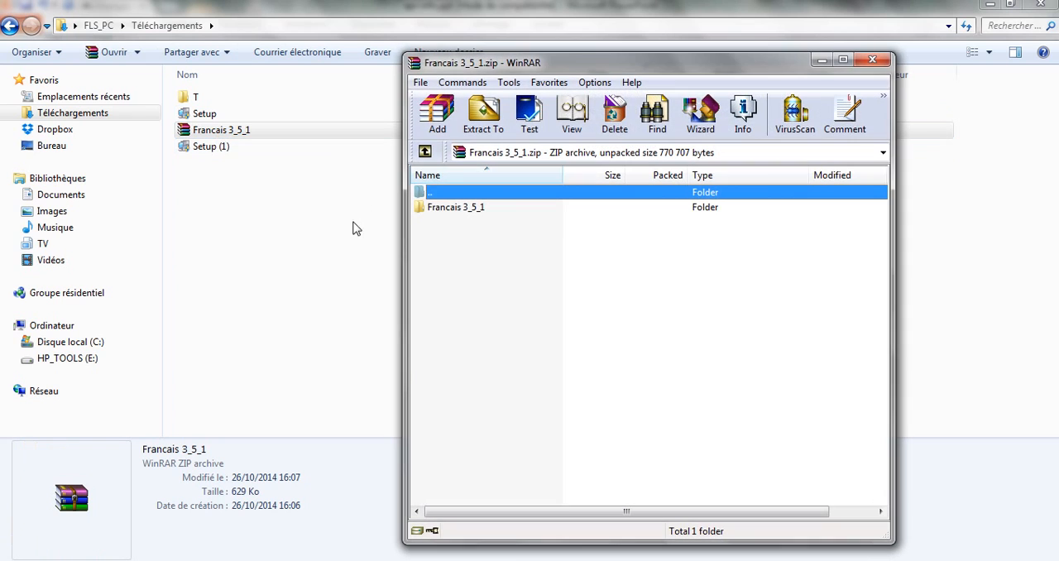
Extract the Francais 3_5_1 folder from the open ZIP archive into the Téléchargements folder.
{"action": "left_click", "coordinate": [453, 212]}
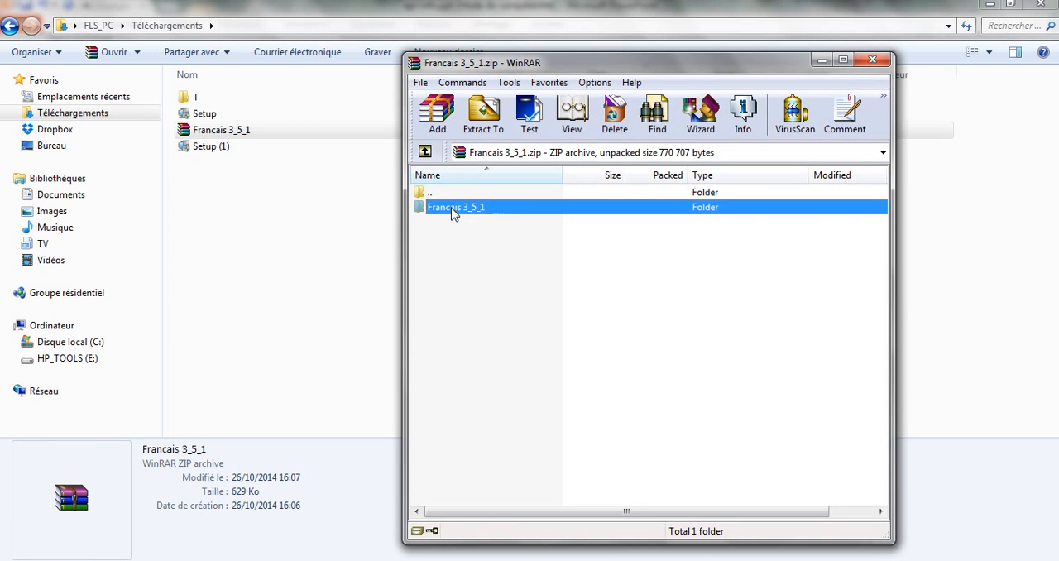
{"action": "left_click_drag", "start_coordinate": [452, 213], "coordinate": [283, 207]}
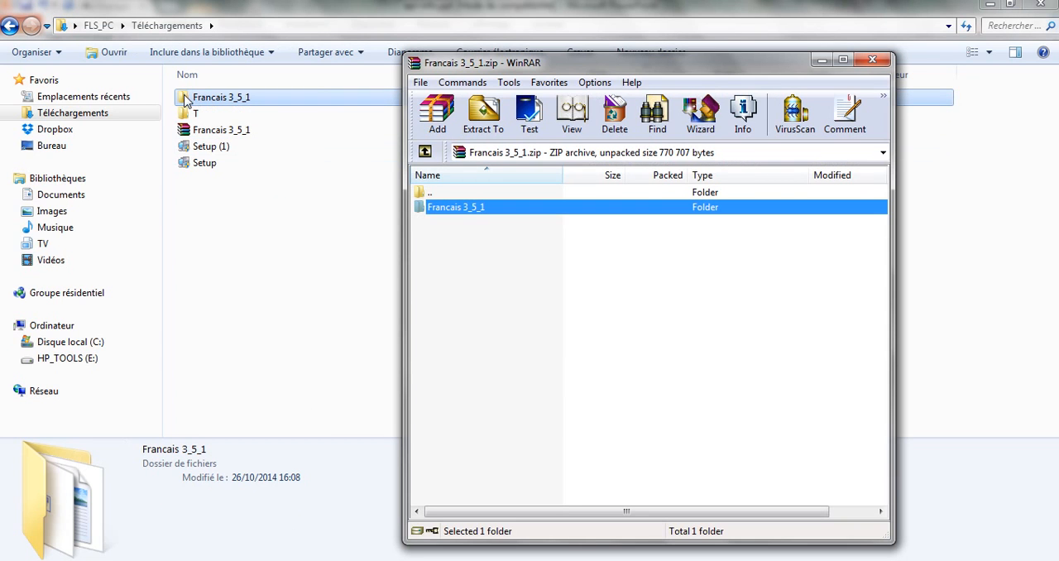
{"action": "left_click", "coordinate": [229, 101]}
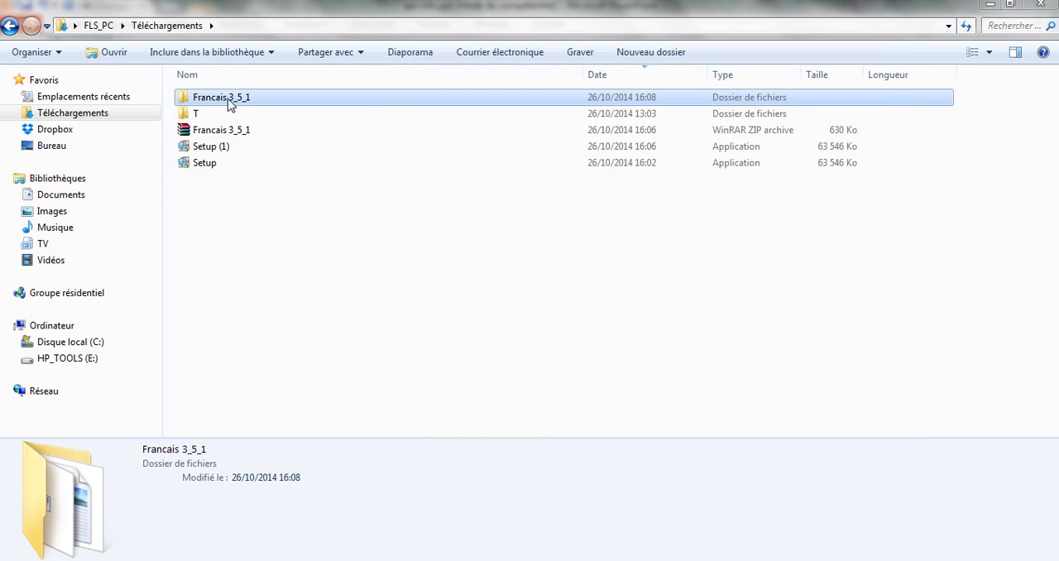
Look inside the extracted Francais 3_5_1 folder at the Francais application, and return to Téléchargements.
{"action": "double_click", "coordinate": [229, 101]}
{"action": "left_click", "coordinate": [223, 104]}
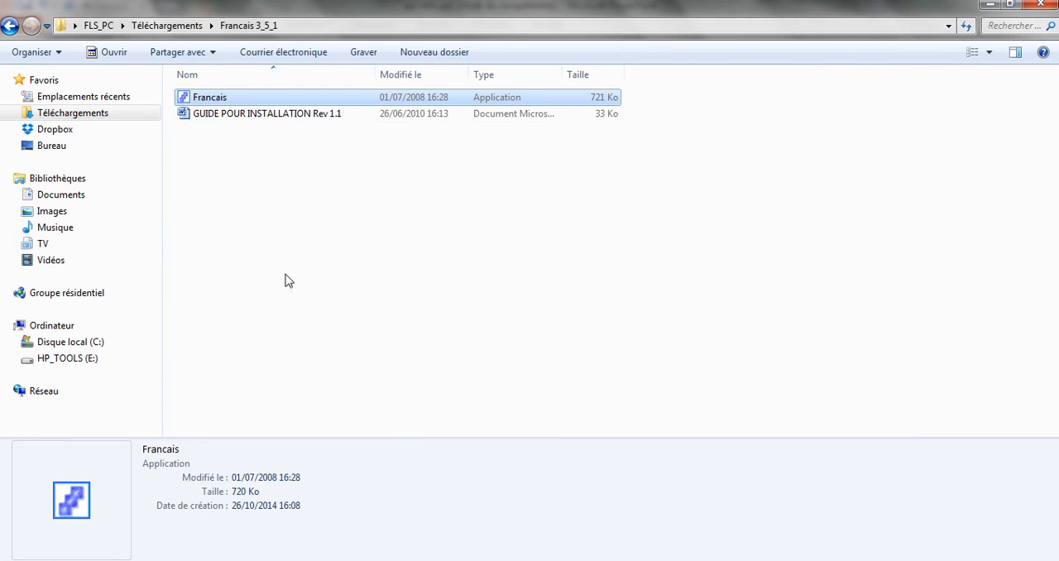
{"action": "left_click", "coordinate": [10, 30]}
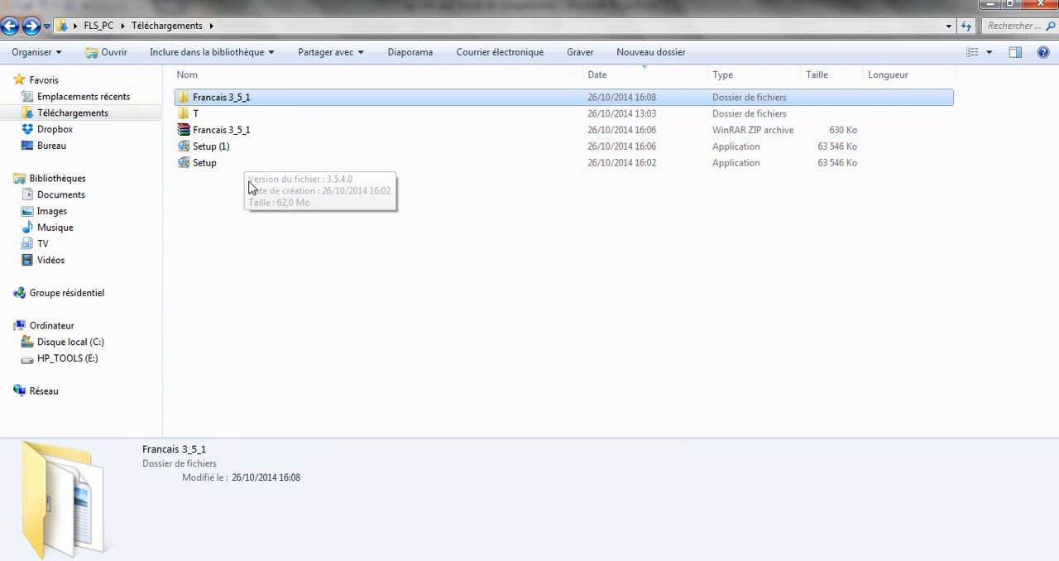
Close the archive's WinRAR window and delete the duplicate installer Setup (1) from Téléchargements.
{"action": "left_click", "coordinate": [304, 559]}
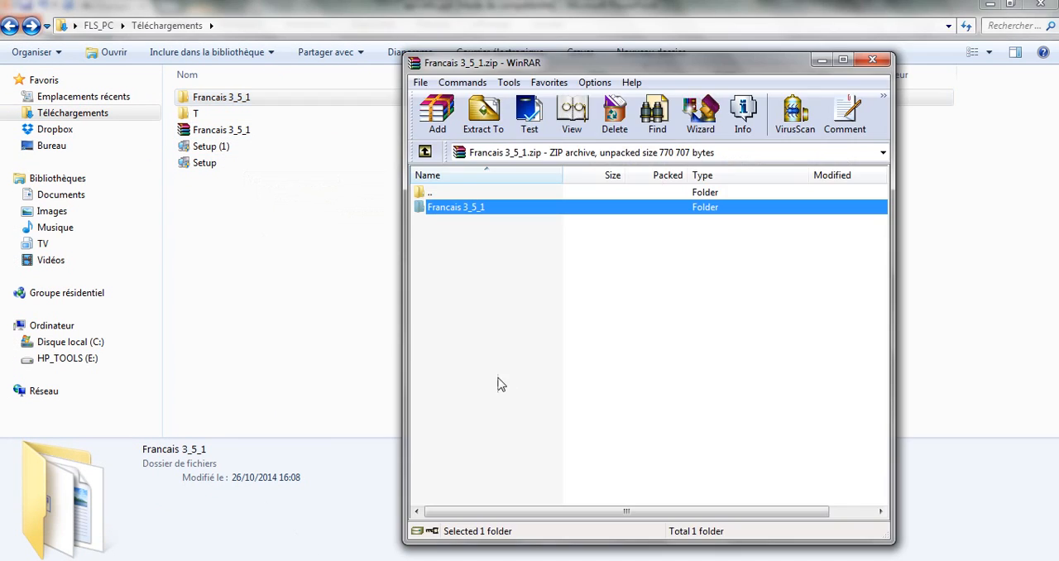
{"action": "left_click", "coordinate": [872, 60]}
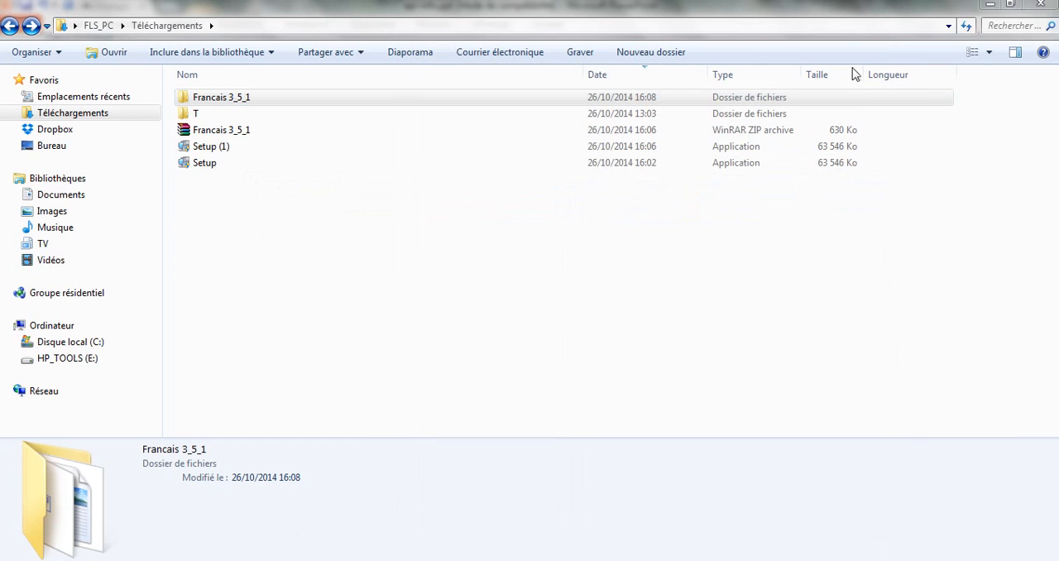
{"action": "left_click", "coordinate": [208, 165]}
{"action": "left_click", "coordinate": [214, 149]}
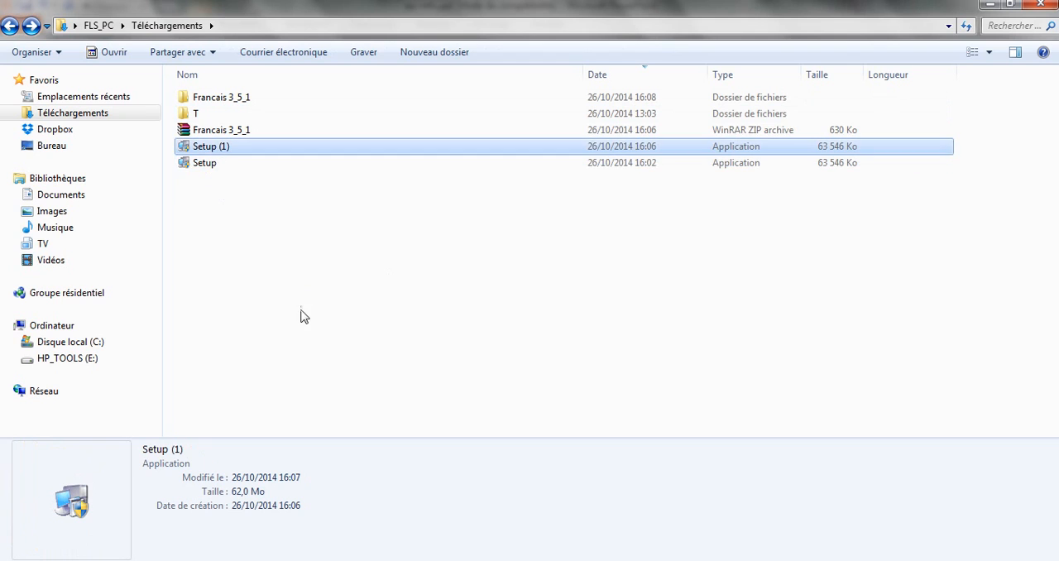
{"action": "key", "text": "Delete"}
{"action": "left_click", "coordinate": [591, 346]}
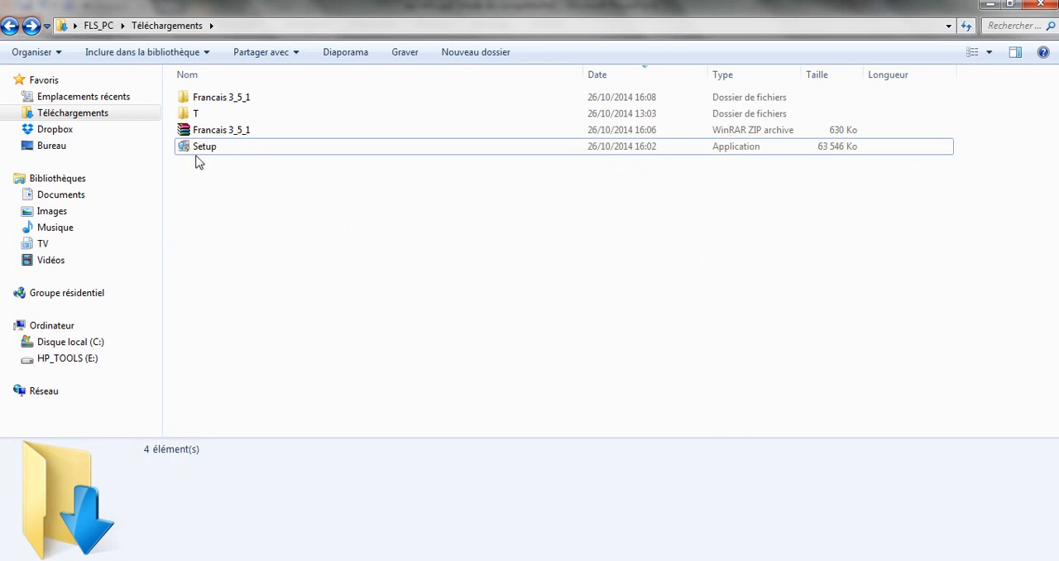
Rename the Setup application in Téléchargements as Setup_Epi-info354.
{"action": "left_click", "coordinate": [204, 151]}
{"action": "left_click", "coordinate": [219, 150]}
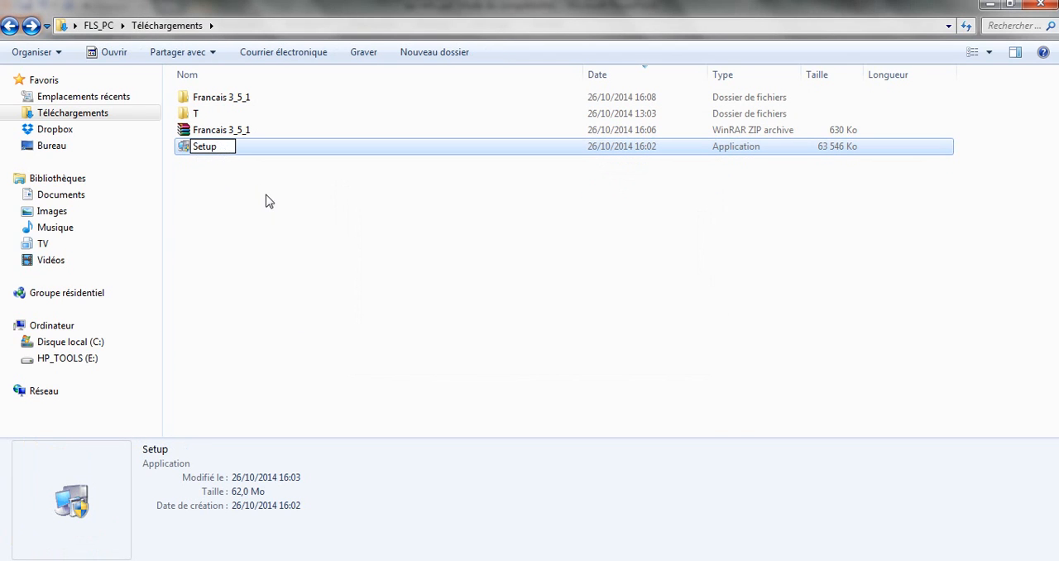
{"action": "type", "text": "_Epi-info354"}
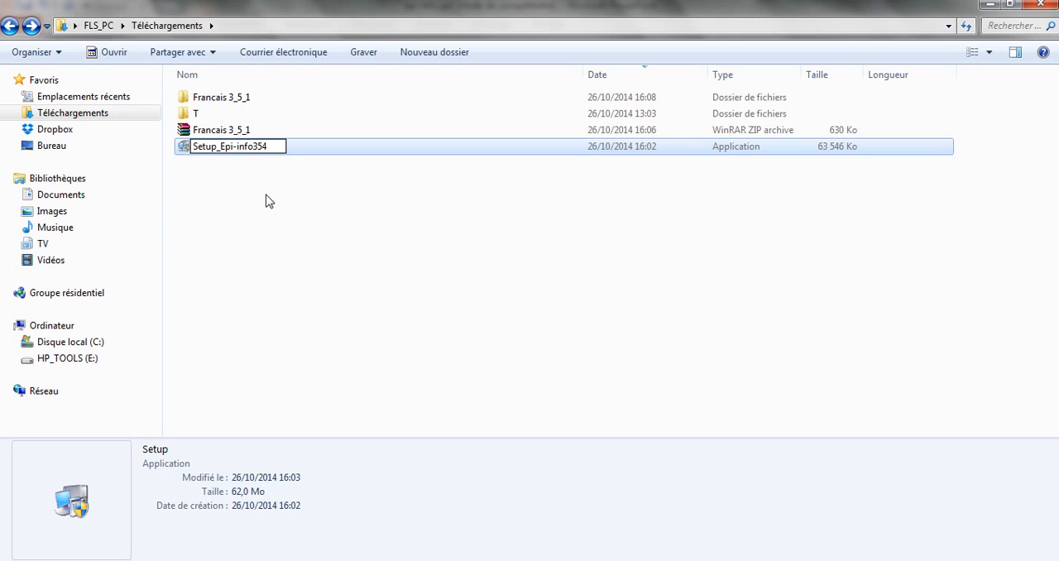
{"action": "left_click", "coordinate": [299, 149]}
Switch to PowerPoint and review slide 6 on installing the software, highlighting parts of the C:\Epi-Info folder path.
{"action": "key", "text": "alt+Tab"}
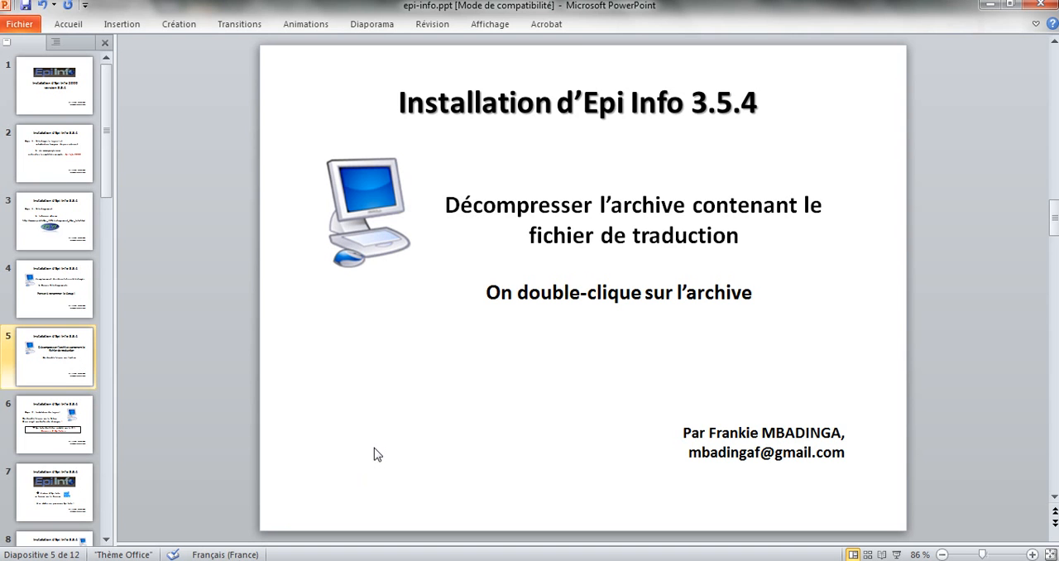
{"action": "key", "text": "Page_Down"}
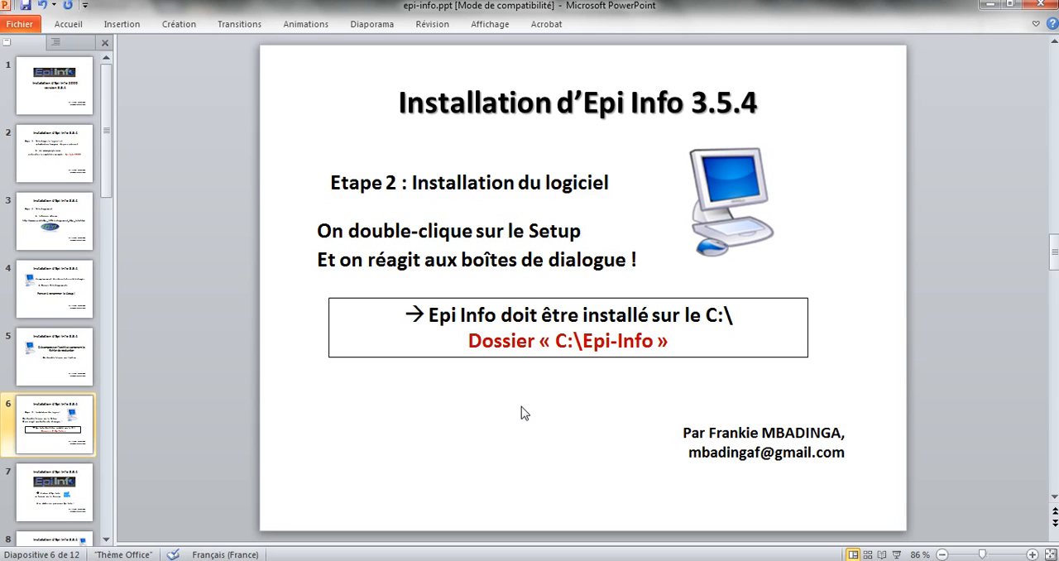
{"action": "left_click", "coordinate": [557, 340]}
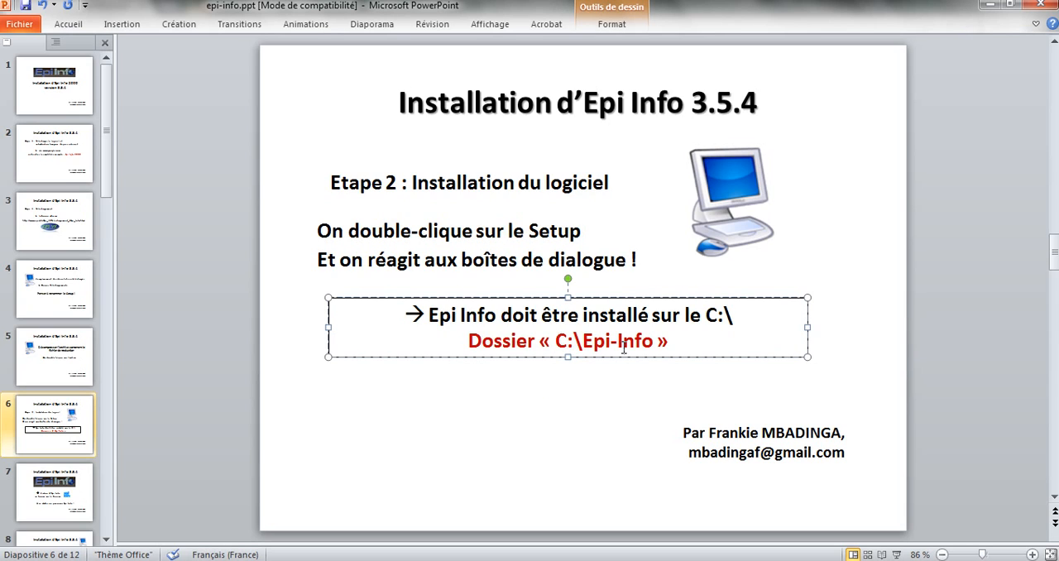
{"action": "left_click_drag", "start_coordinate": [585, 339], "coordinate": [652, 350]}
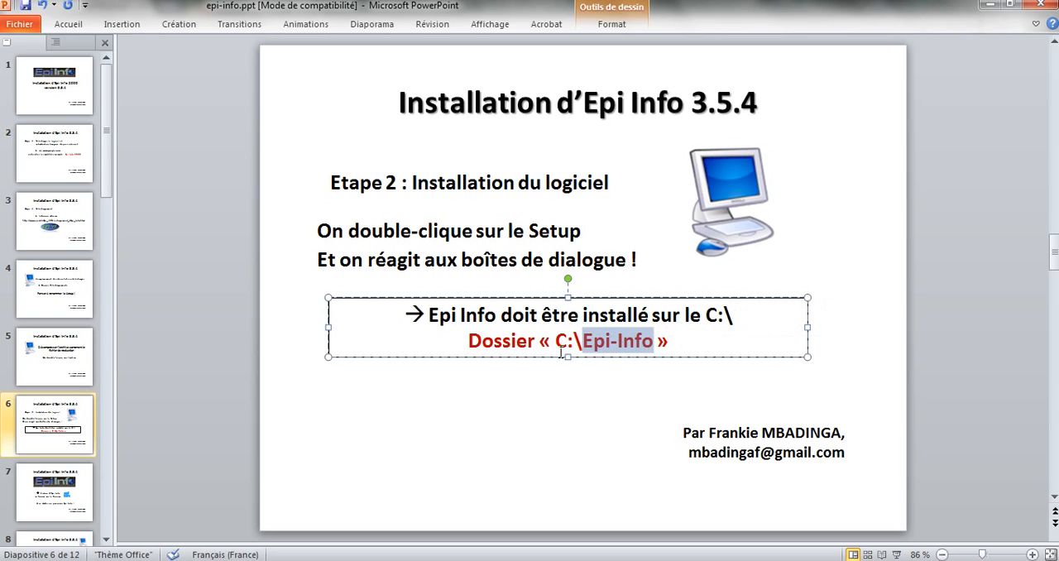
{"action": "left_click_drag", "start_coordinate": [554, 343], "coordinate": [584, 342]}
{"action": "left_click", "coordinate": [431, 446]}
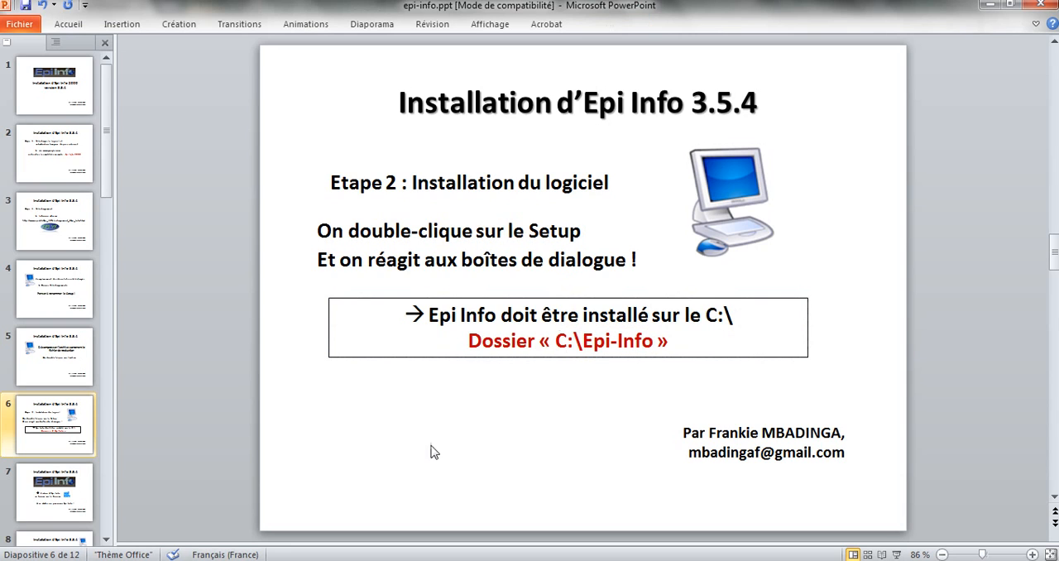
Switch to the Téléchargements folder and launch Setup_Epi-info354, advancing past the welcome and previous-version removal pages.
{"action": "key", "text": "alt+Tab"}
{"action": "left_click", "coordinate": [354, 278]}
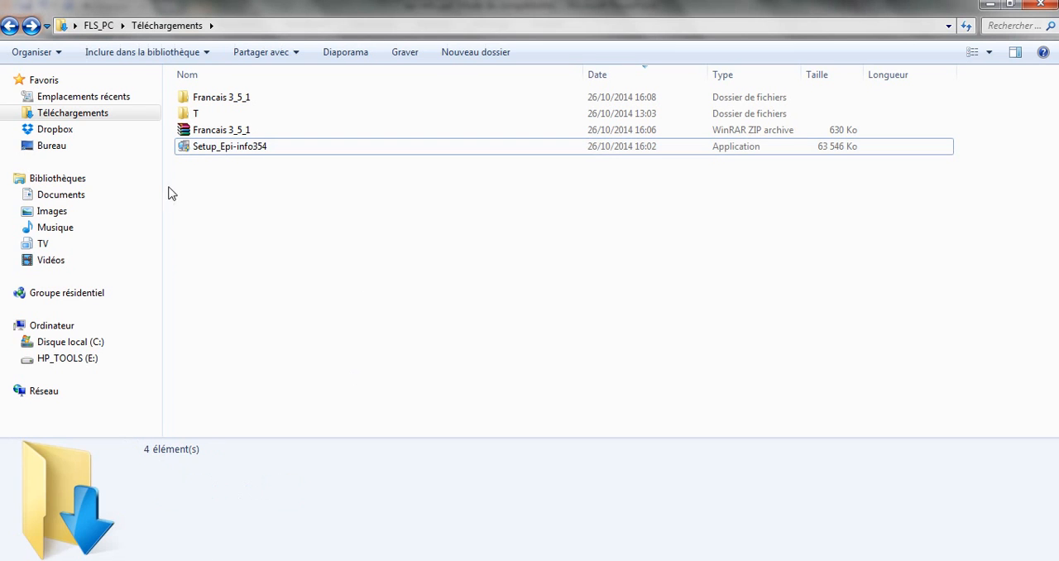
{"action": "double_click", "coordinate": [190, 148]}
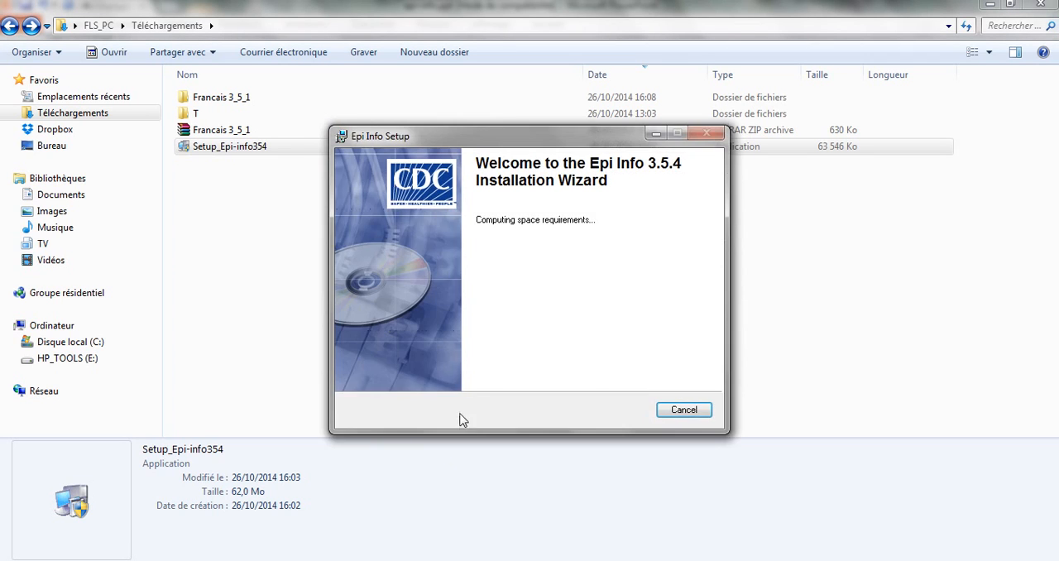
{"action": "key", "text": "Return"}
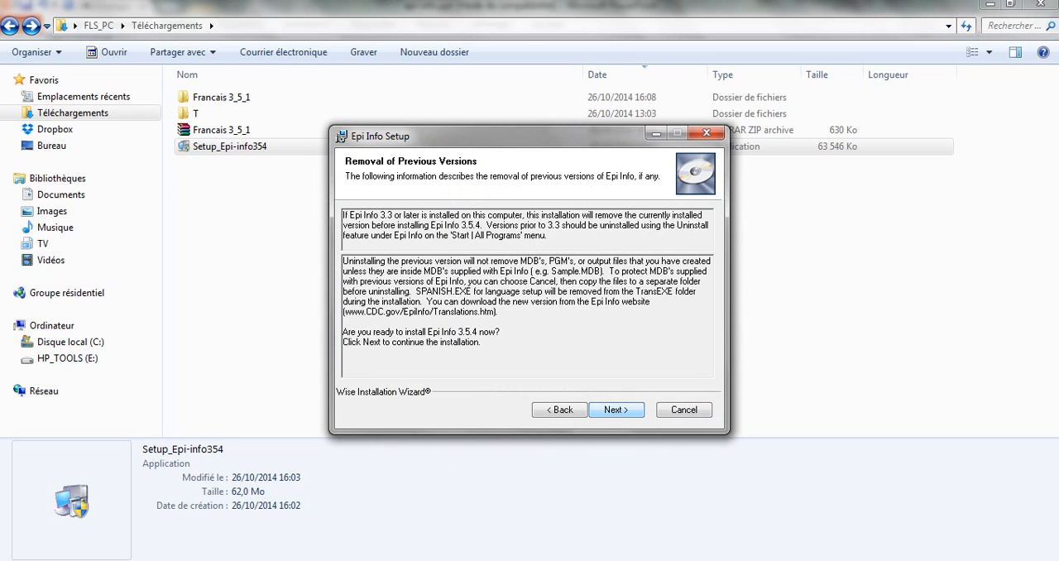
{"action": "key", "text": "Return"}
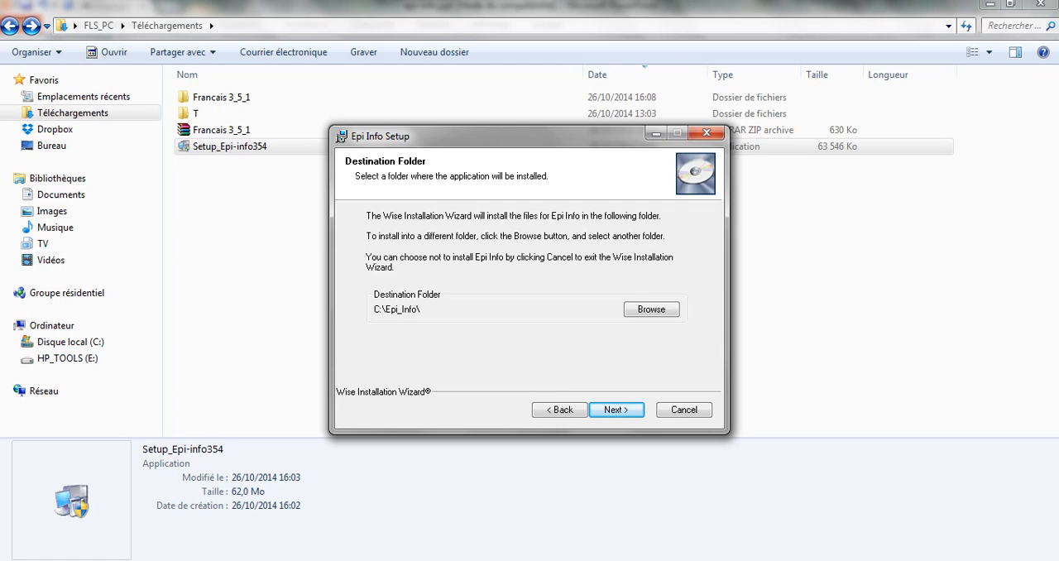
Install Epi Info 3.5.4 into C:\Epi_Info\ with the default features and finish the installation wizard.
{"action": "key", "text": "Return"}
{"action": "key", "text": "Return"}
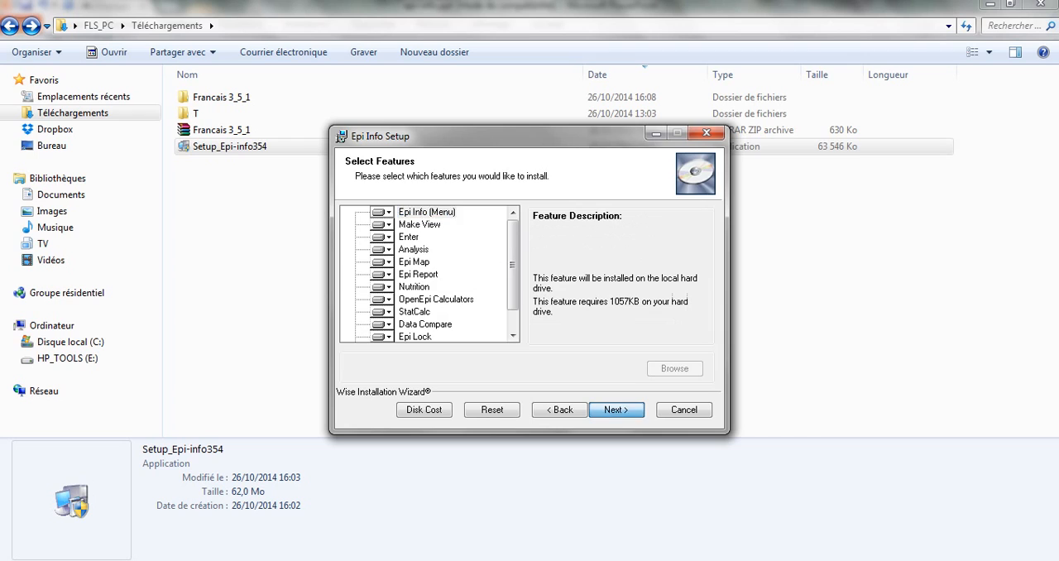
{"action": "key", "text": "Return"}
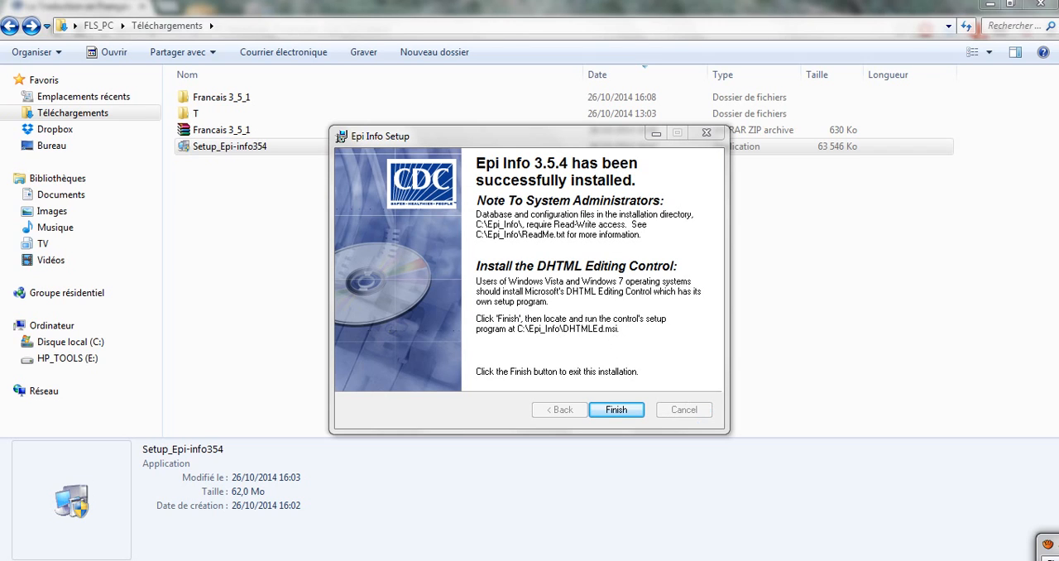
{"action": "left_click", "coordinate": [617, 410]}
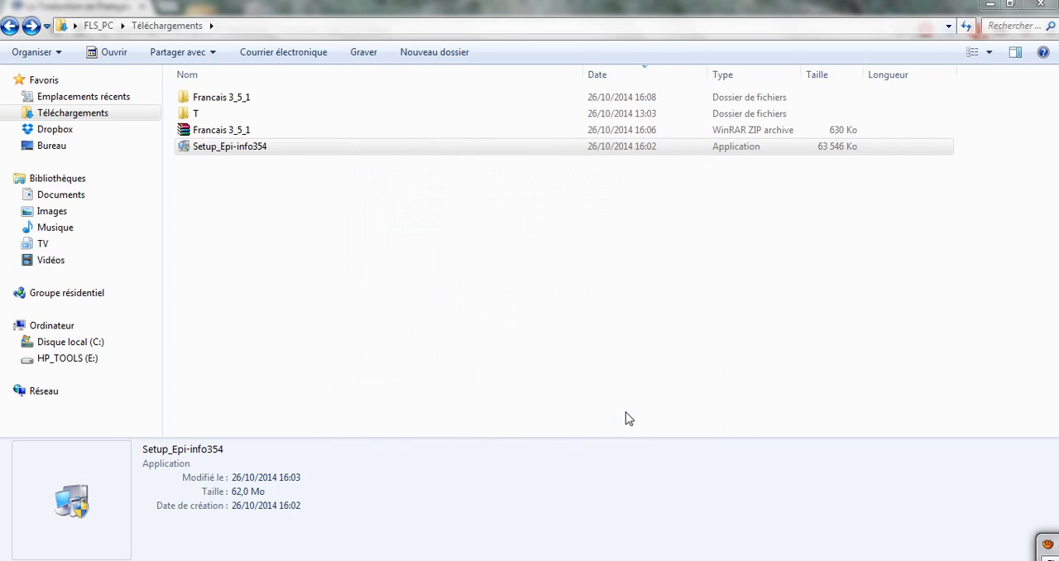
View slide 7 in PowerPoint, and move the Epi Info shortcut out of the icon column on the Windows desktop.
{"action": "left_click", "coordinate": [361, 559]}
{"action": "scroll", "coordinate": [445, 464], "scroll_direction": "down", "scroll_amount": 1}
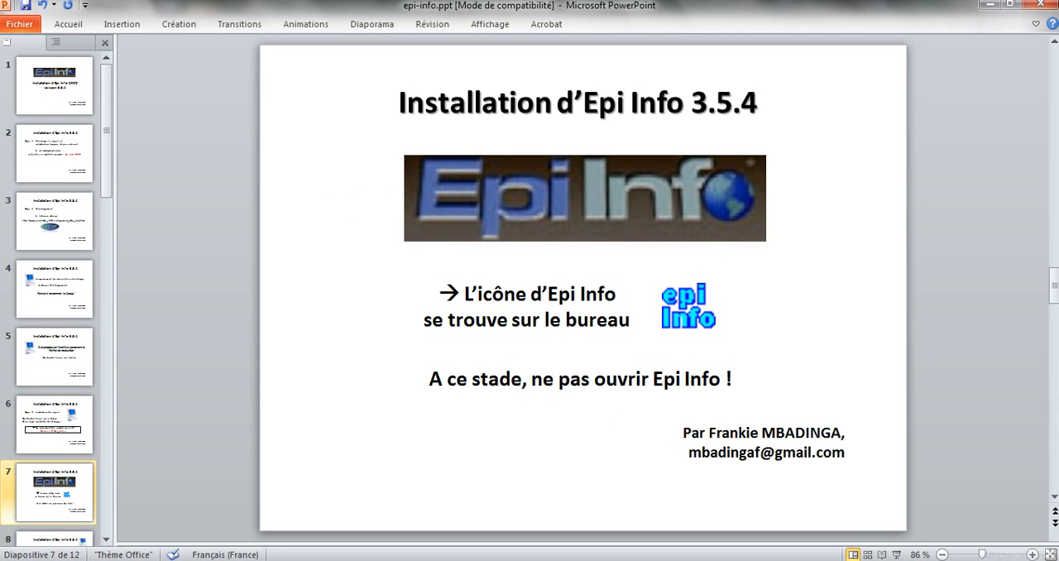
{"action": "left_click", "coordinate": [1056, 555]}
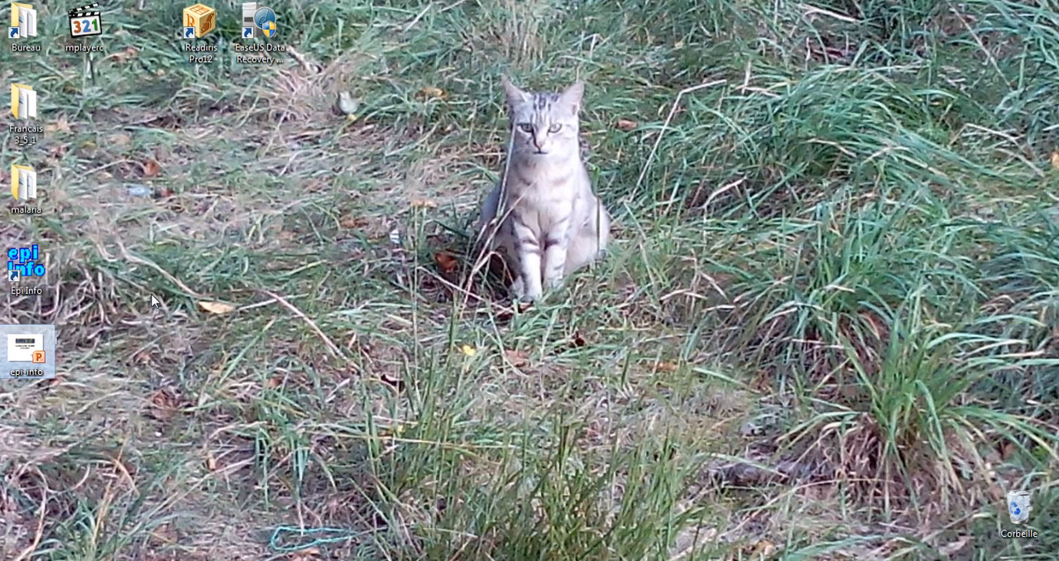
{"action": "left_click_drag", "start_coordinate": [39, 266], "coordinate": [276, 210]}
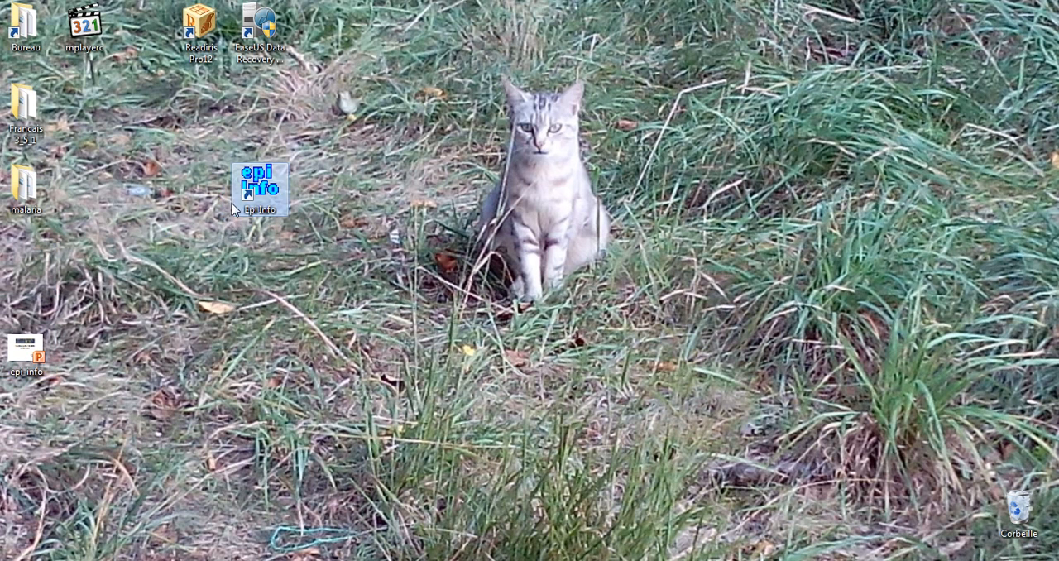
{"action": "left_click", "coordinate": [200, 206]}
Switch back to PowerPoint and view slide 8 on installing the French language module.
{"action": "left_click", "coordinate": [364, 559]}
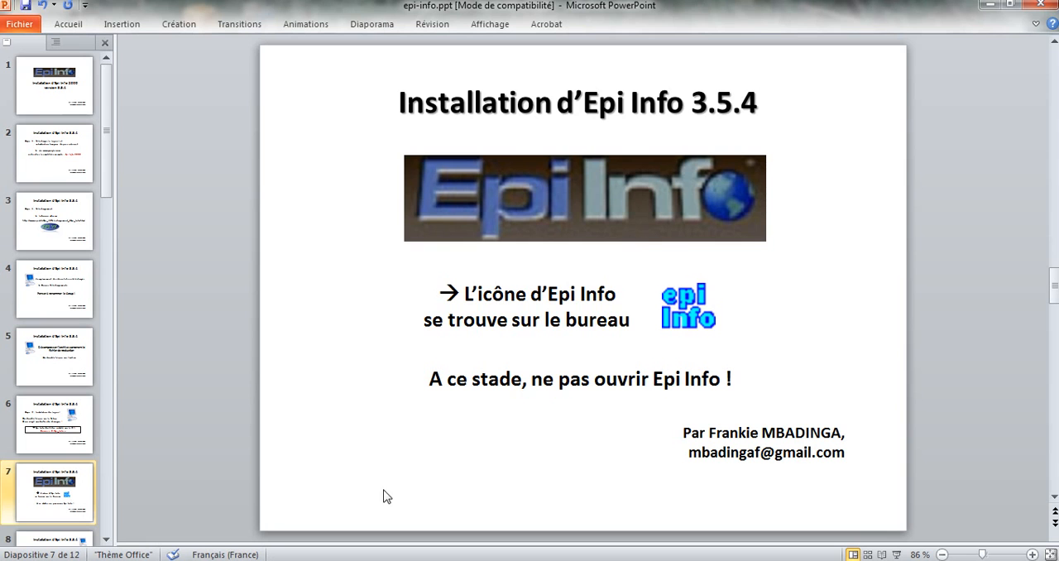
{"action": "scroll", "coordinate": [394, 479], "scroll_direction": "down", "scroll_amount": 1}
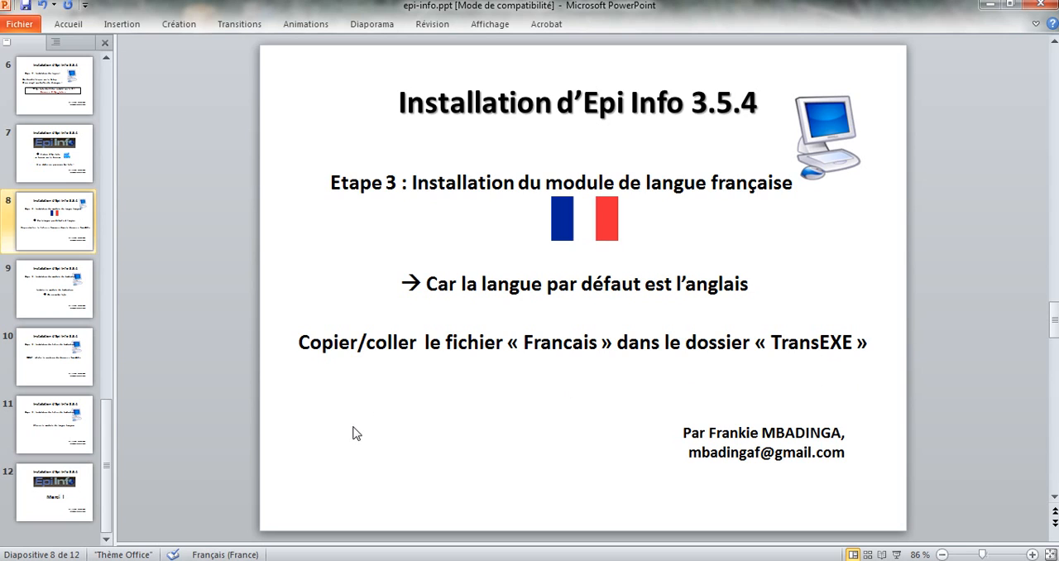
Switch to Windows Explorer and copy the Francais application from the Francais 3_5_1 folder in Téléchargements.
{"action": "key", "text": "alt+Tab"}
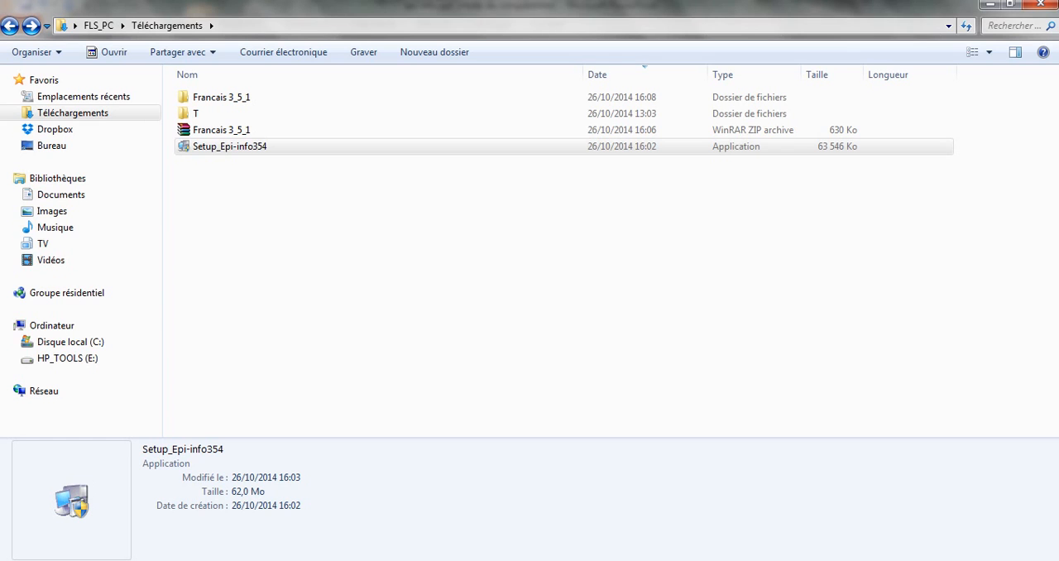
{"action": "left_click", "coordinate": [261, 267]}
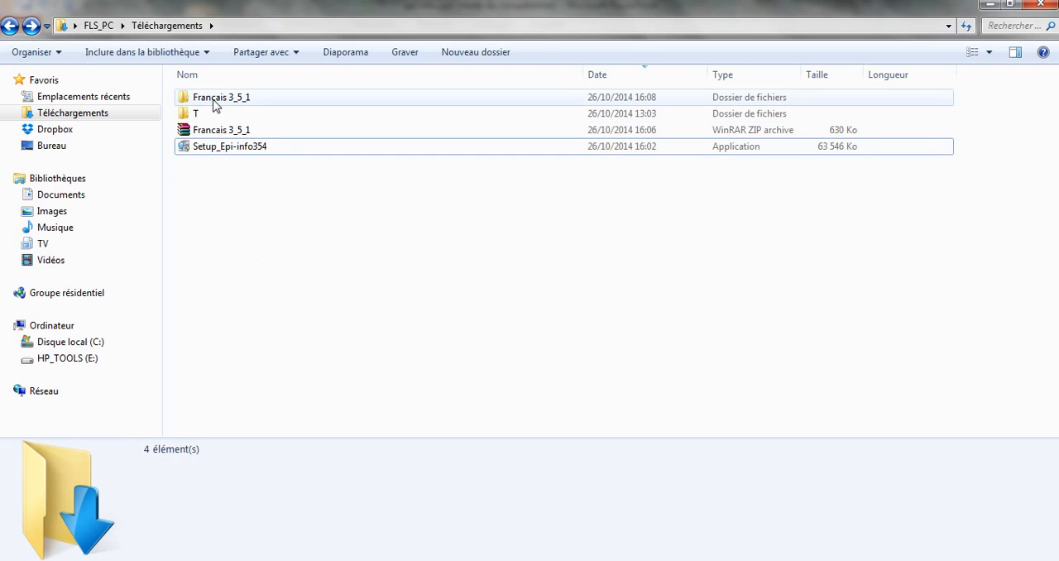
{"action": "double_click", "coordinate": [214, 99]}
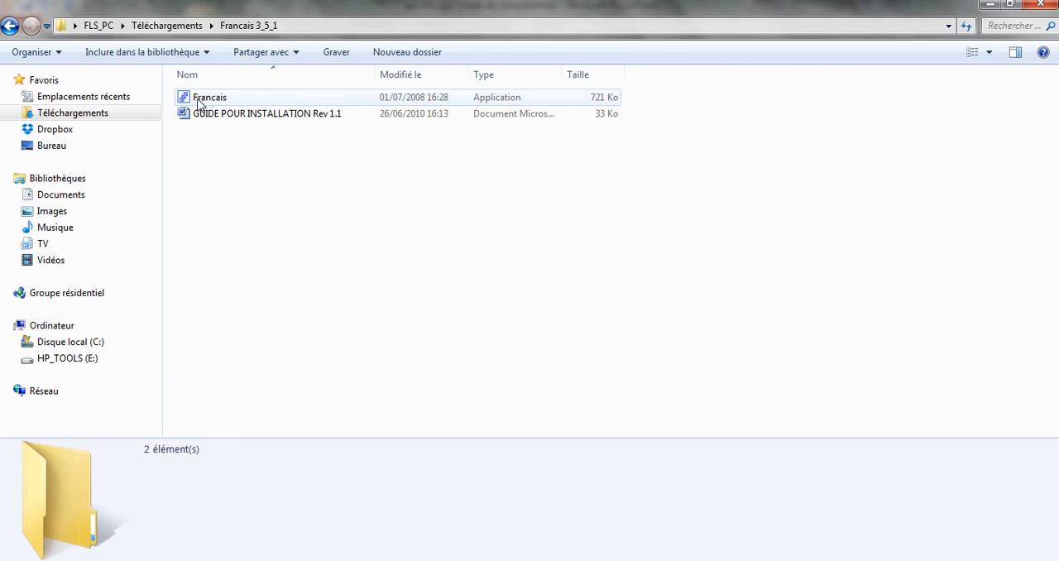
{"action": "left_click", "coordinate": [196, 99]}
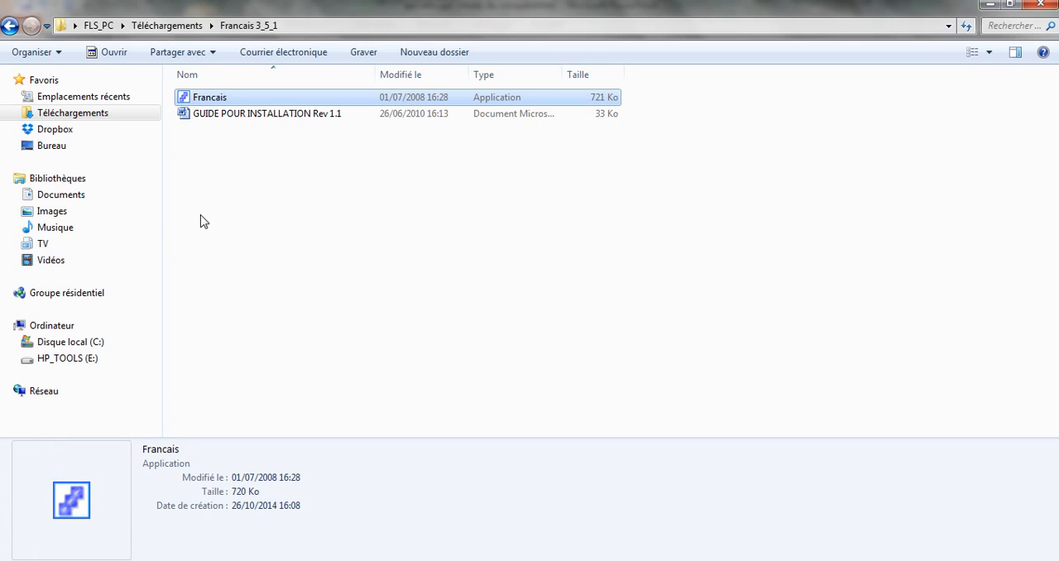
{"action": "right_click", "coordinate": [190, 100]}
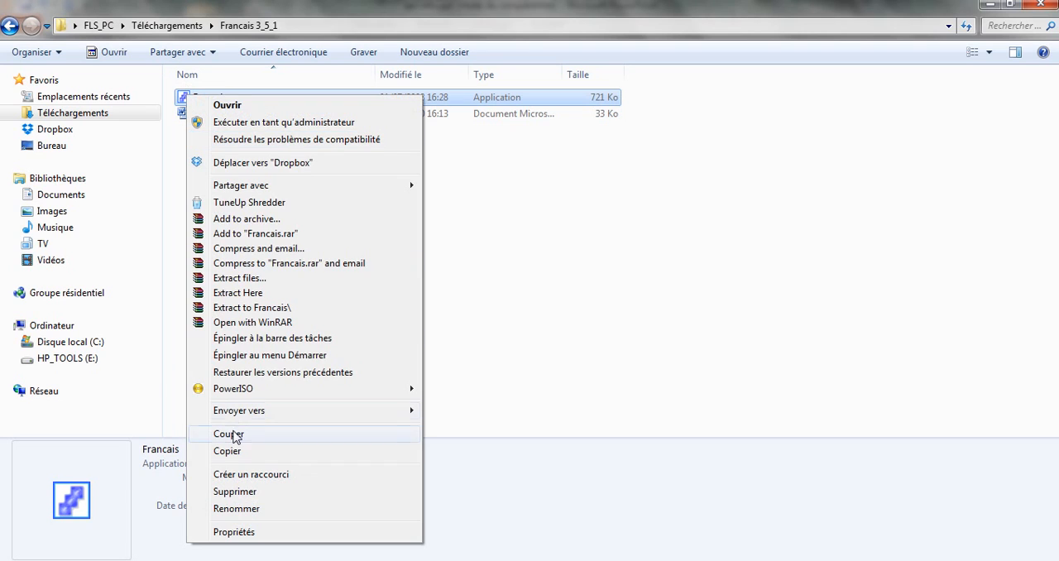
{"action": "left_click", "coordinate": [227, 451]}
{"action": "left_click", "coordinate": [220, 263]}
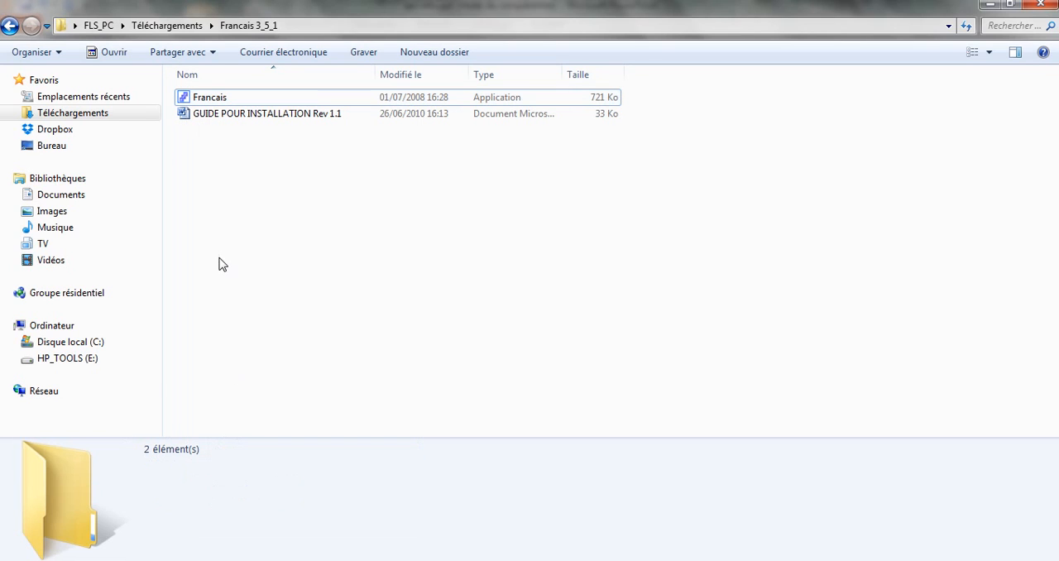
Paste the copied Francais application into the TransEXE folder inside Epi_Info on the C: drive.
{"action": "left_click", "coordinate": [76, 346]}
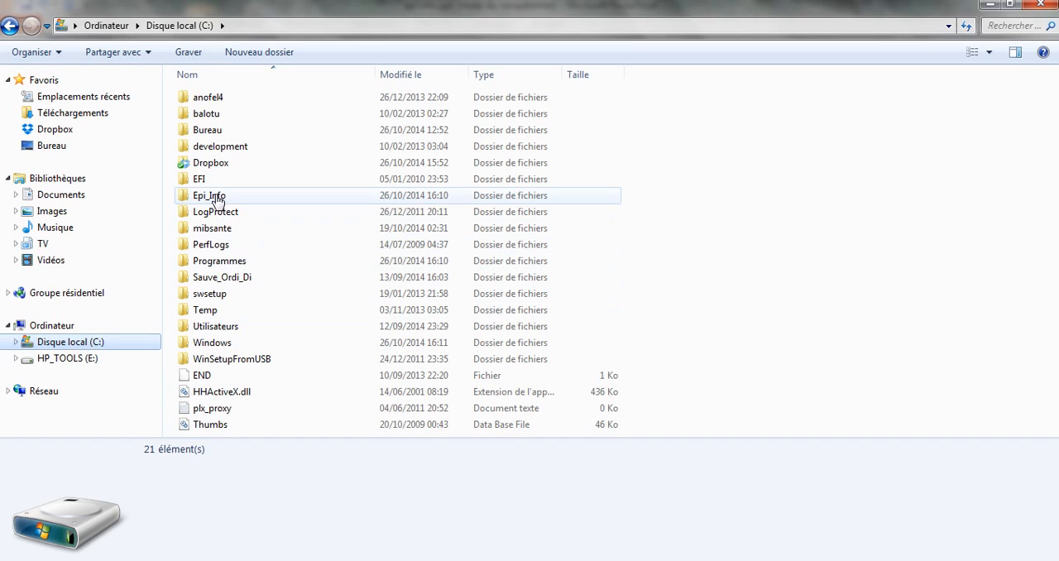
{"action": "left_click", "coordinate": [198, 203]}
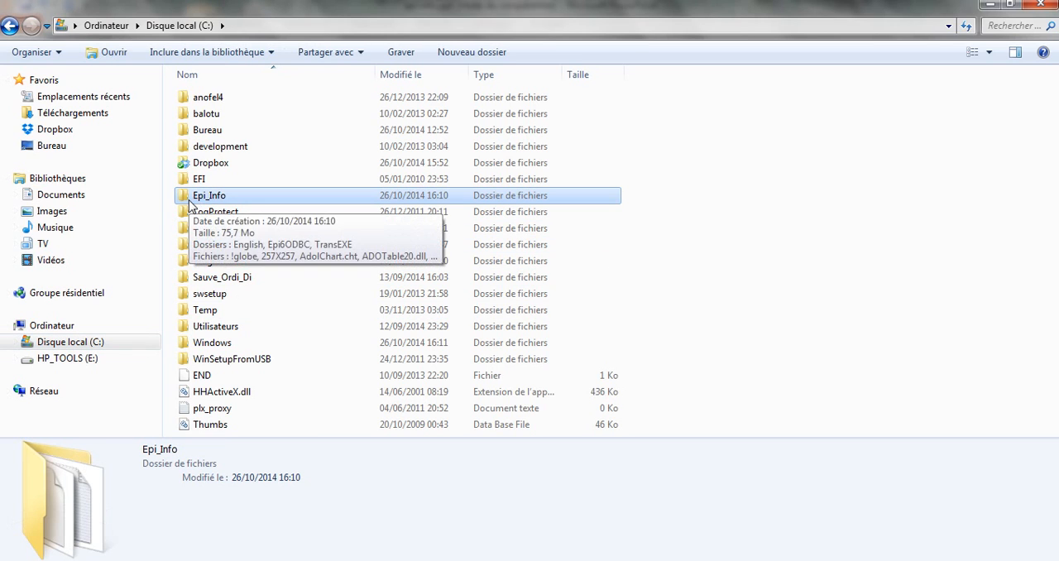
{"action": "double_click", "coordinate": [190, 207]}
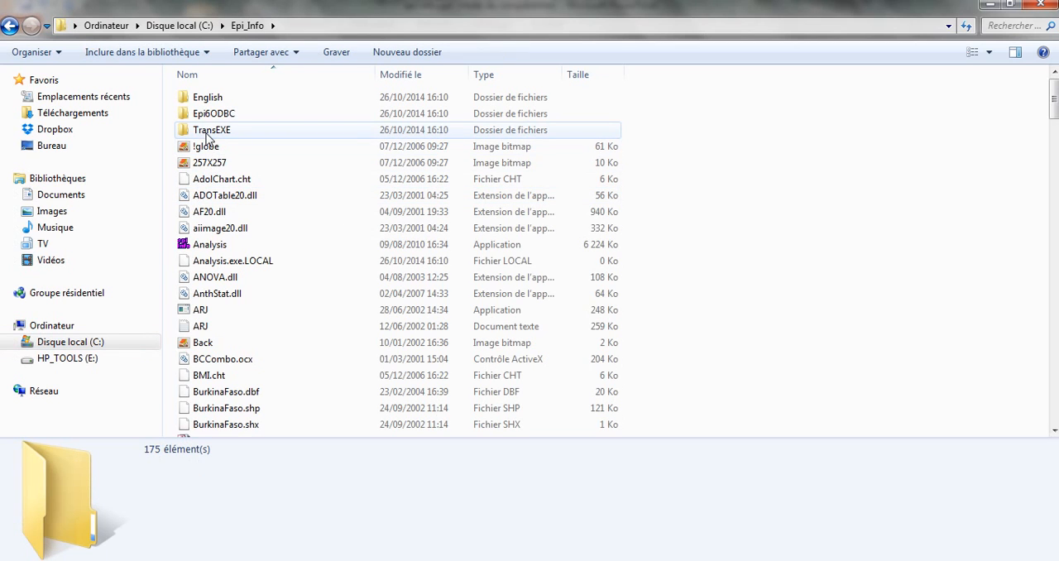
{"action": "double_click", "coordinate": [209, 137]}
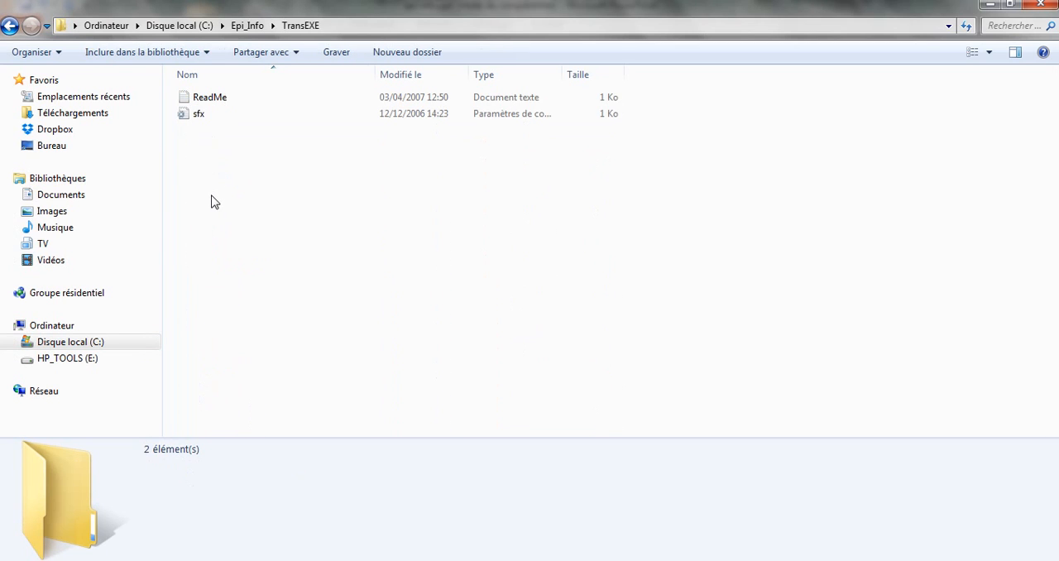
{"action": "right_click", "coordinate": [211, 202]}
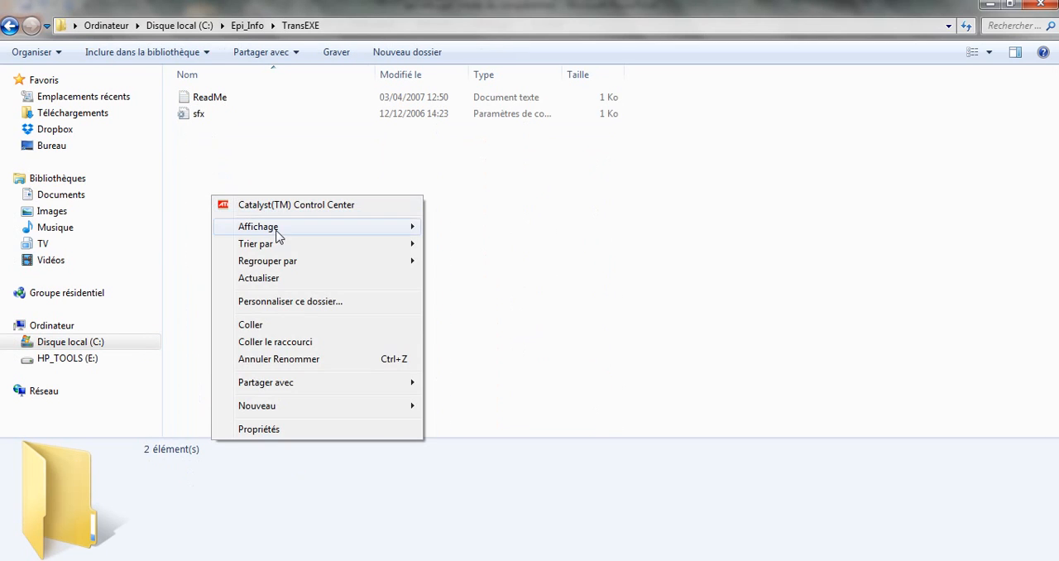
{"action": "left_click", "coordinate": [256, 327]}
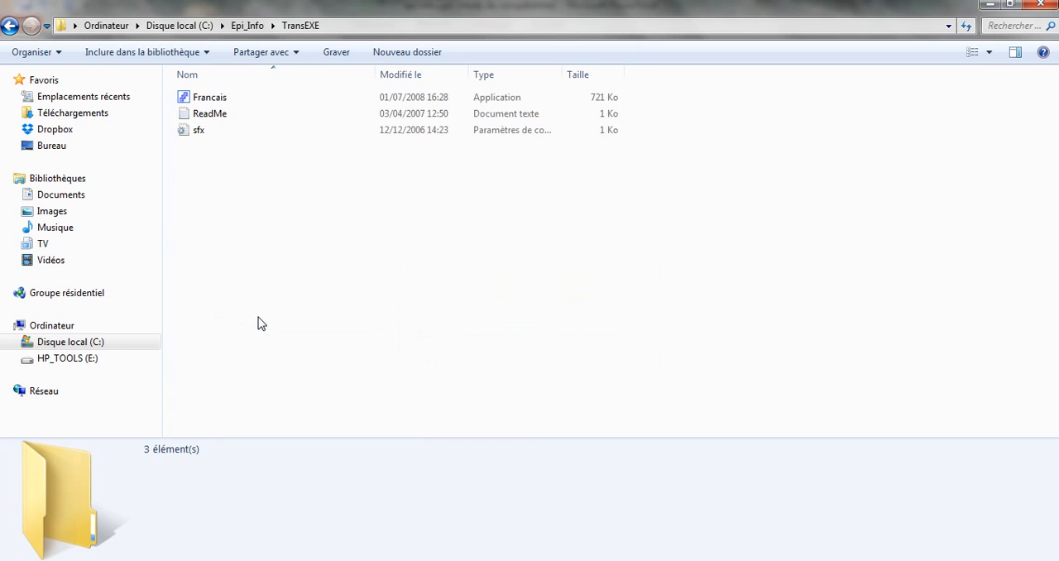
Minimize the Explorer window and view slide 9 in PowerPoint on installing the translation module.
{"action": "left_click", "coordinate": [990, 5]}
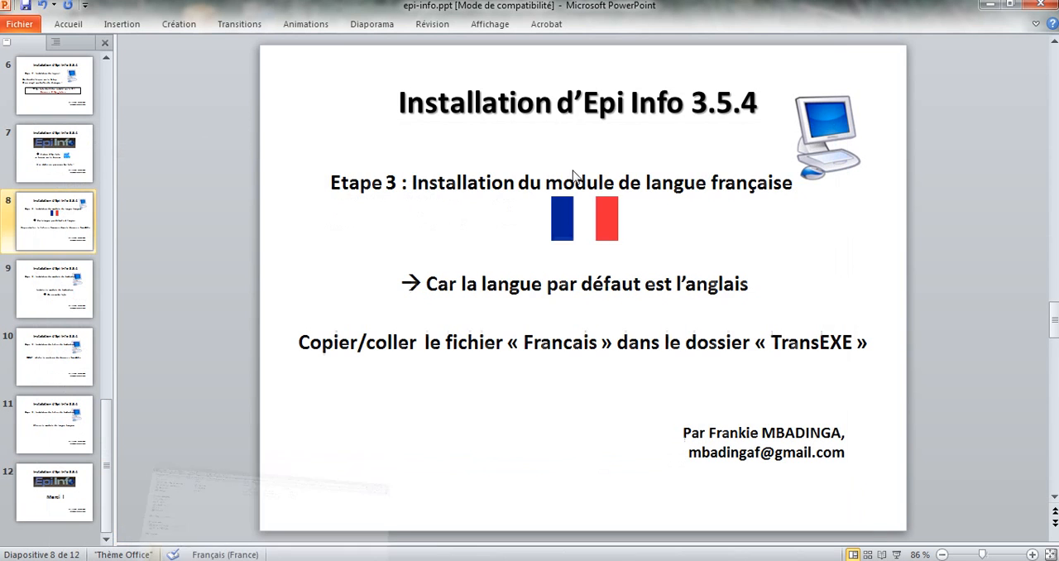
{"action": "left_click", "coordinate": [240, 560]}
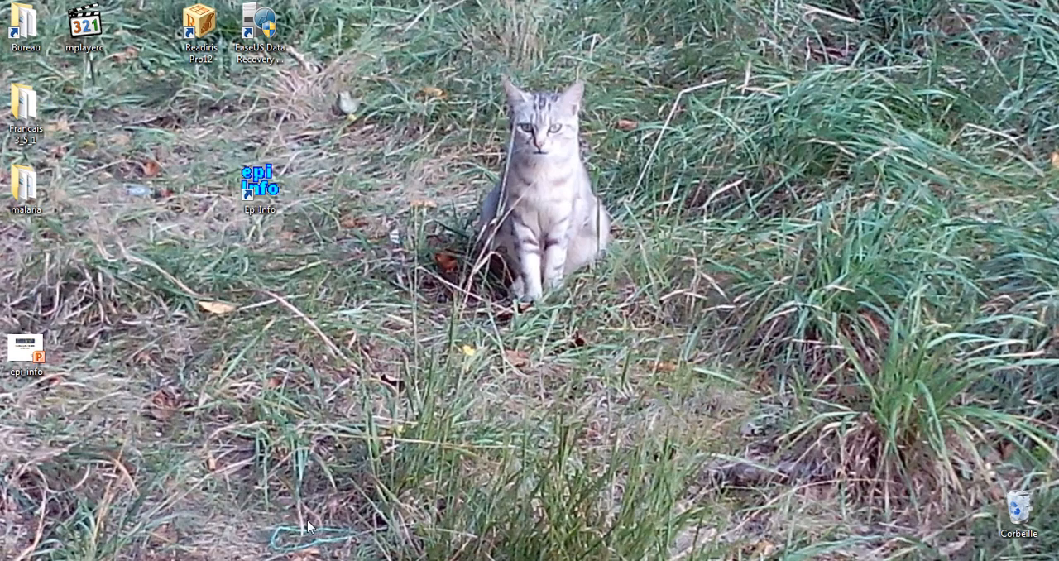
{"action": "left_click", "coordinate": [248, 560]}
{"action": "scroll", "coordinate": [323, 498], "scroll_direction": "down", "scroll_amount": 1}
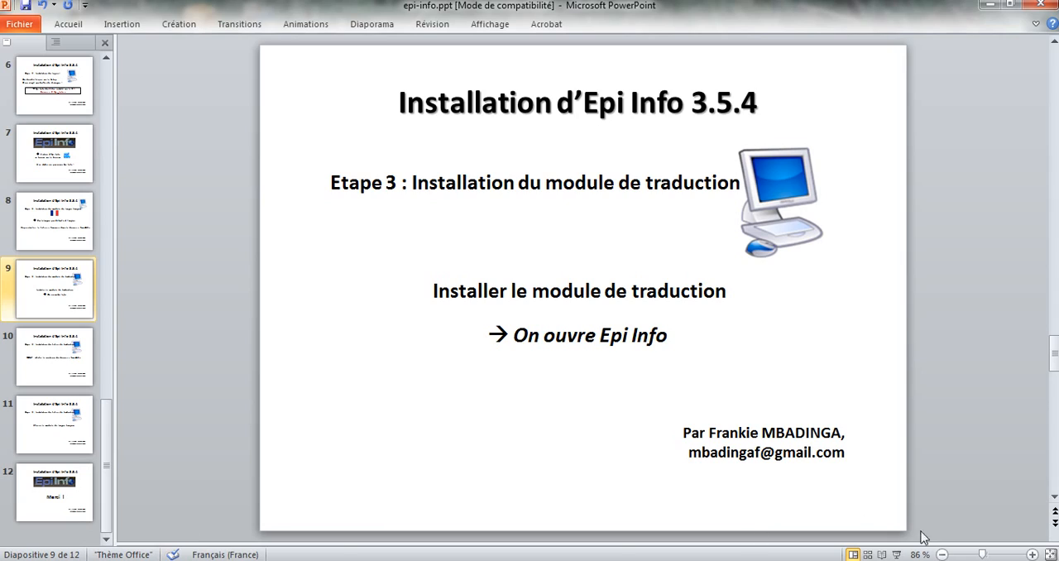
Launch Epi Info from the Windows desktop and open its translation management tool.
{"action": "left_click", "coordinate": [1055, 560]}
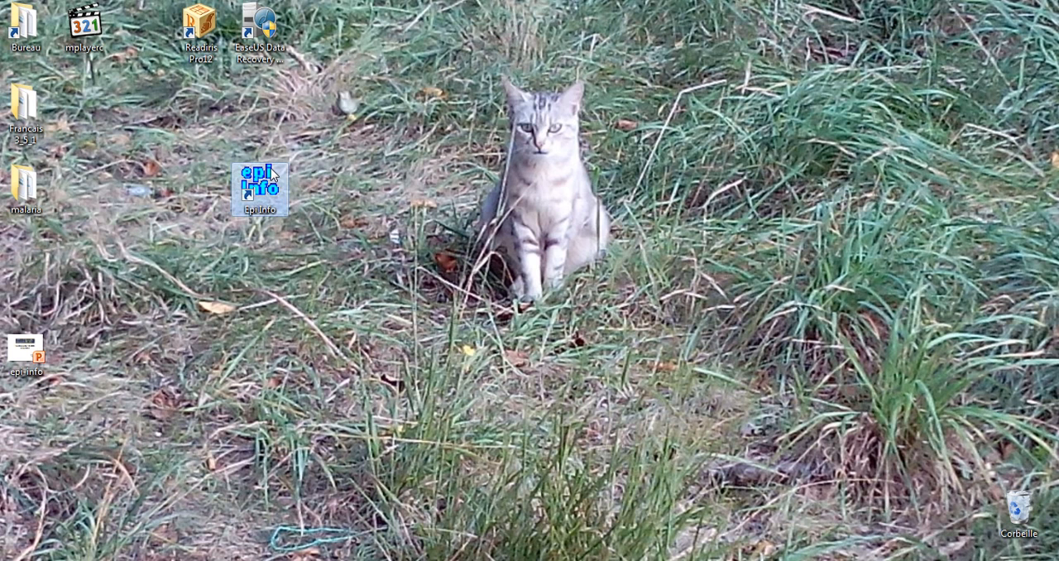
{"action": "double_click", "coordinate": [271, 168]}
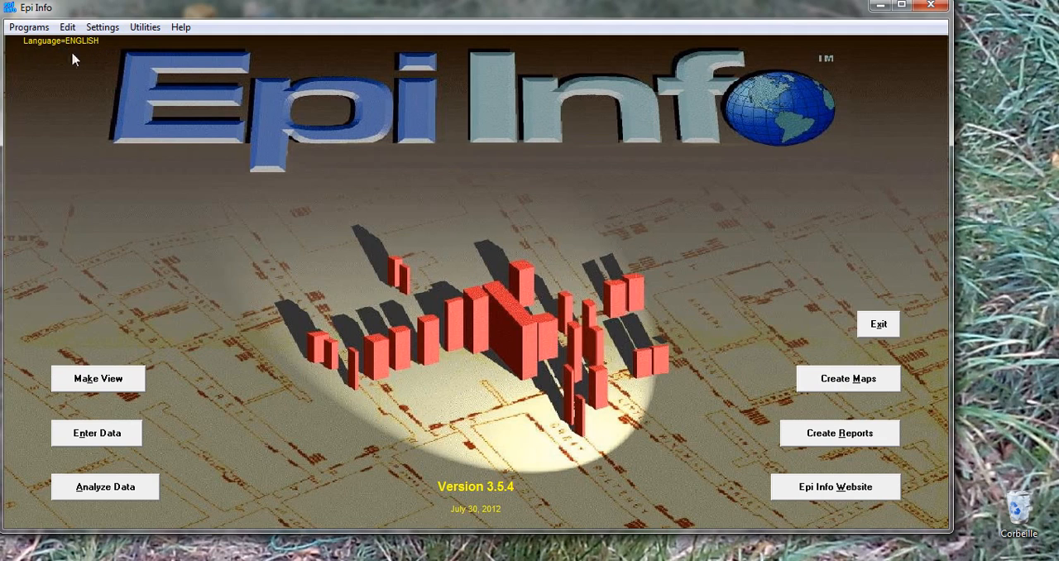
{"action": "left_click", "coordinate": [113, 30]}
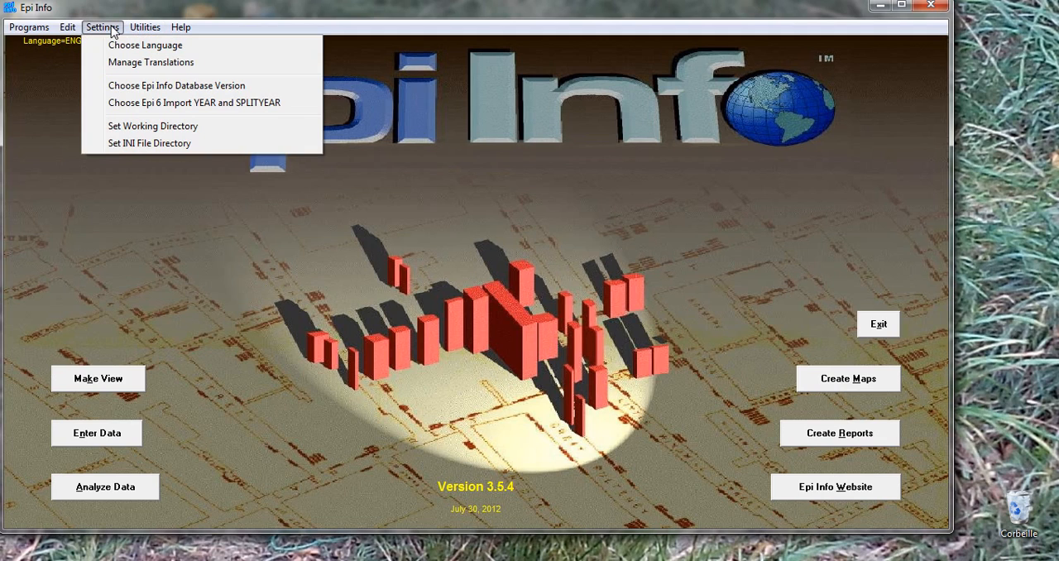
{"action": "left_click", "coordinate": [116, 63]}
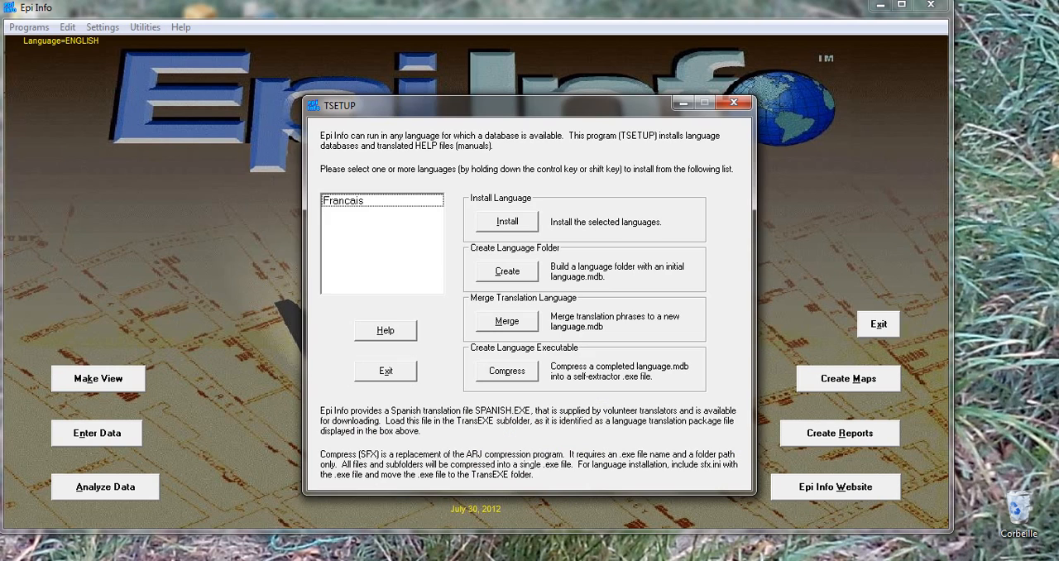
Install the Francais language in TSETUP, consulting slide 10 in PowerPoint before starting the installation, and exit TSETUP.
{"action": "left_click", "coordinate": [343, 201]}
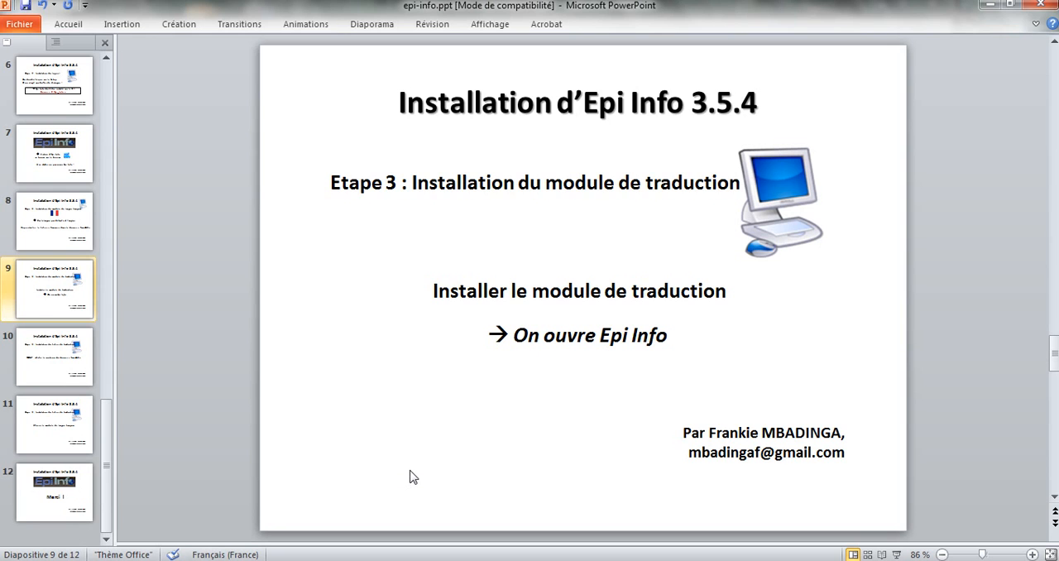
{"action": "key", "text": "Down"}
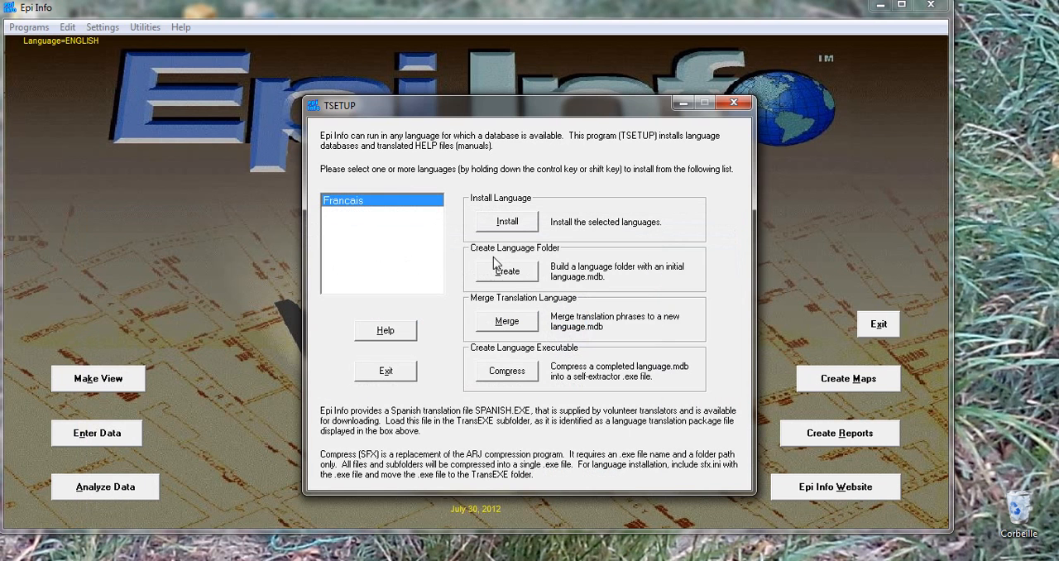
{"action": "left_click", "coordinate": [507, 222]}
{"action": "left_click", "coordinate": [623, 351]}
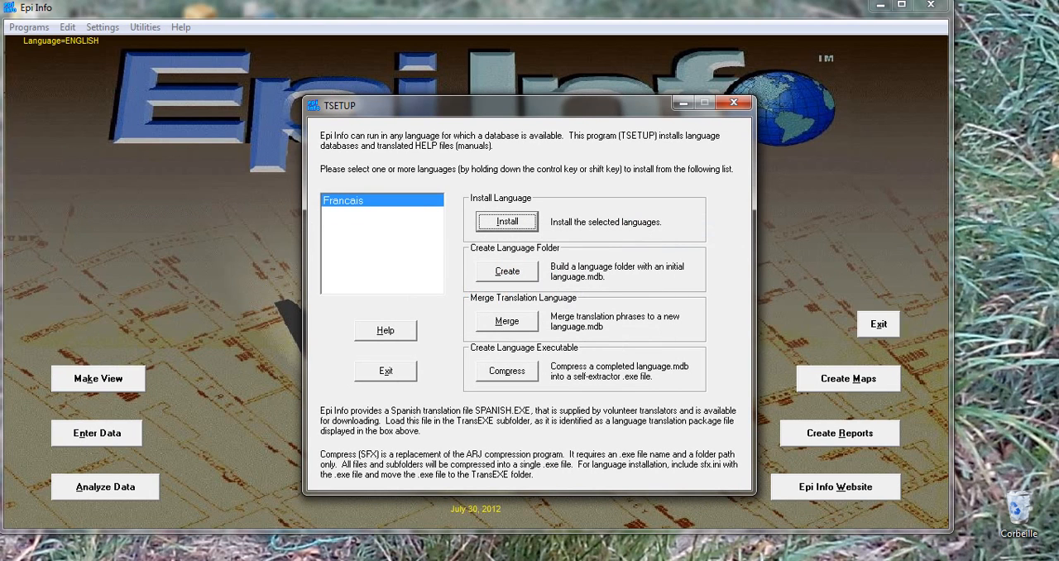
{"action": "left_click", "coordinate": [559, 335]}
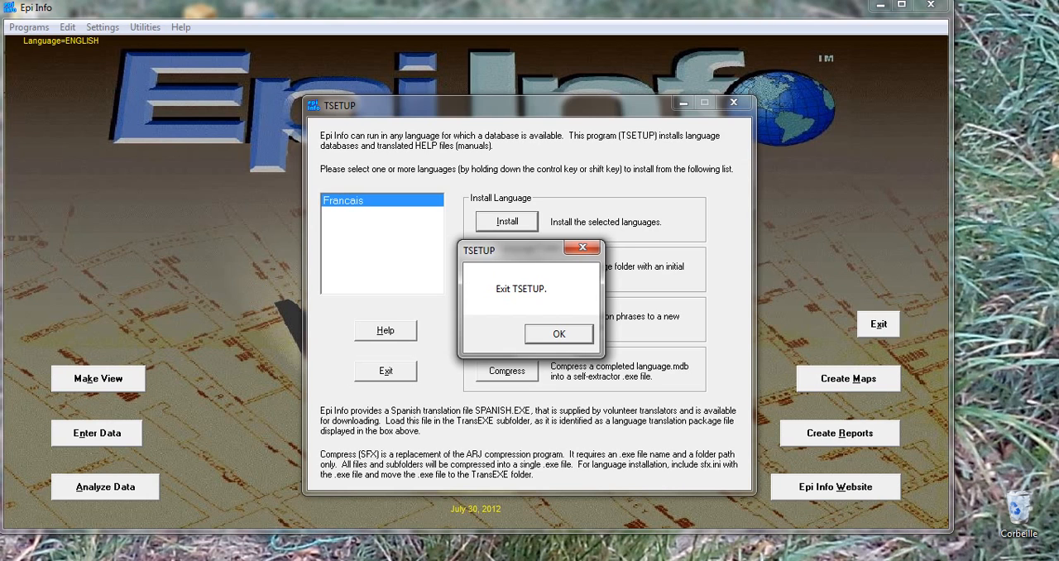
{"action": "key", "text": "Return"}
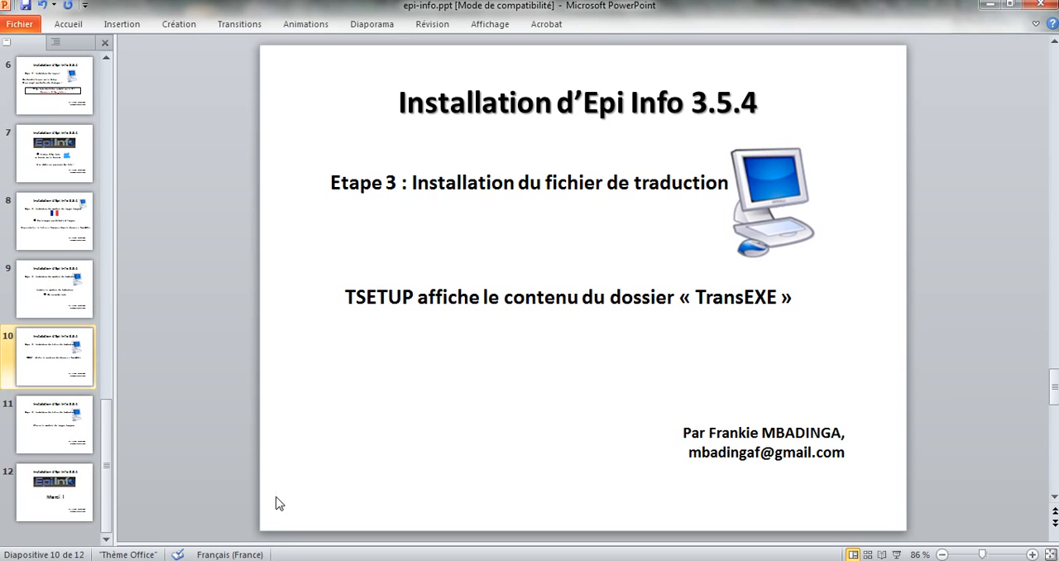
View slide 11 in PowerPoint, switch back to Epi Info and set its language to Francais.
{"action": "scroll", "coordinate": [276, 504], "scroll_direction": "down", "scroll_amount": 1}
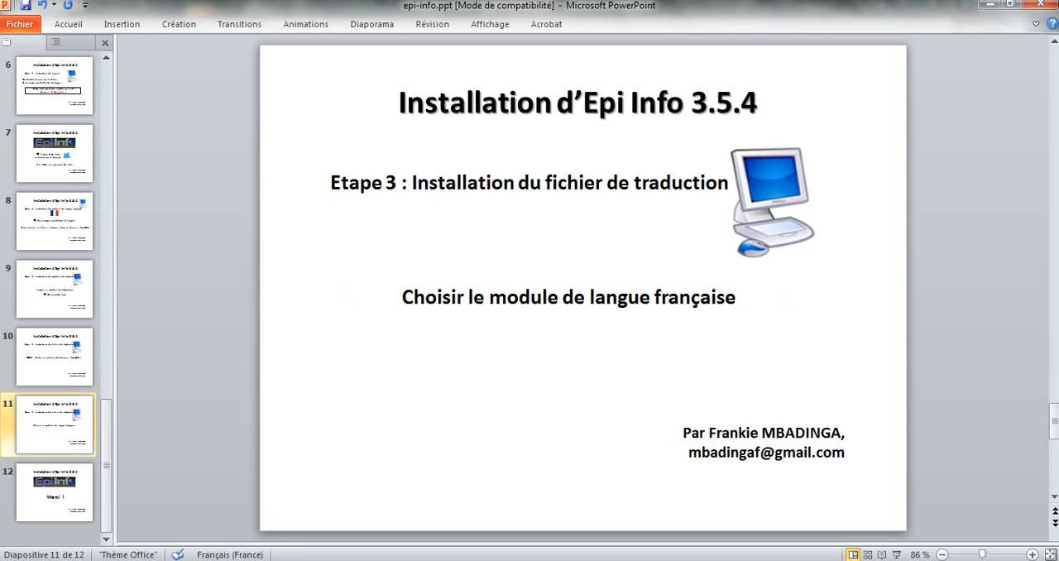
{"action": "key", "text": "alt+Tab"}
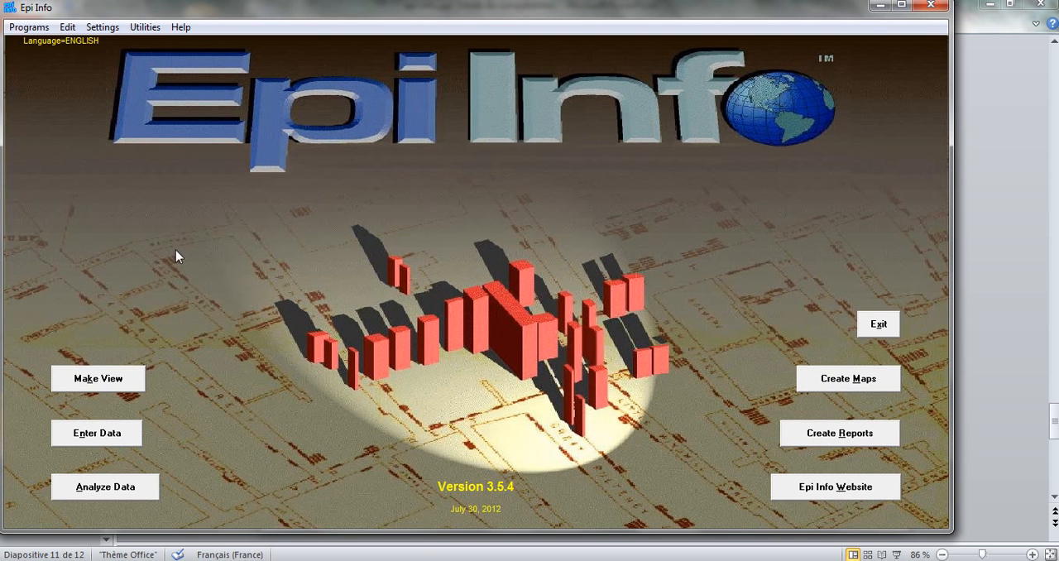
{"action": "left_click", "coordinate": [109, 31]}
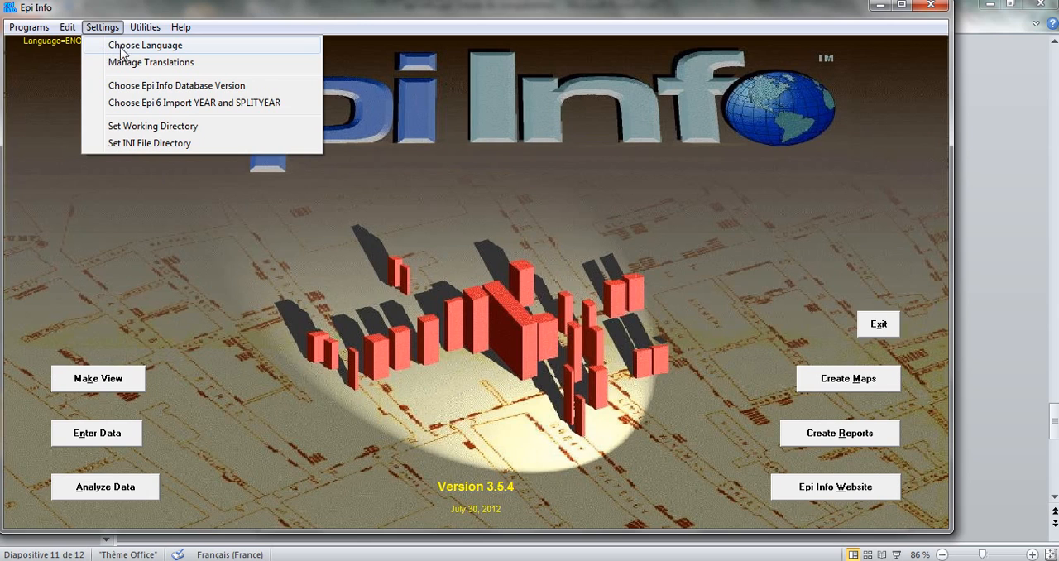
{"action": "left_click", "coordinate": [136, 47]}
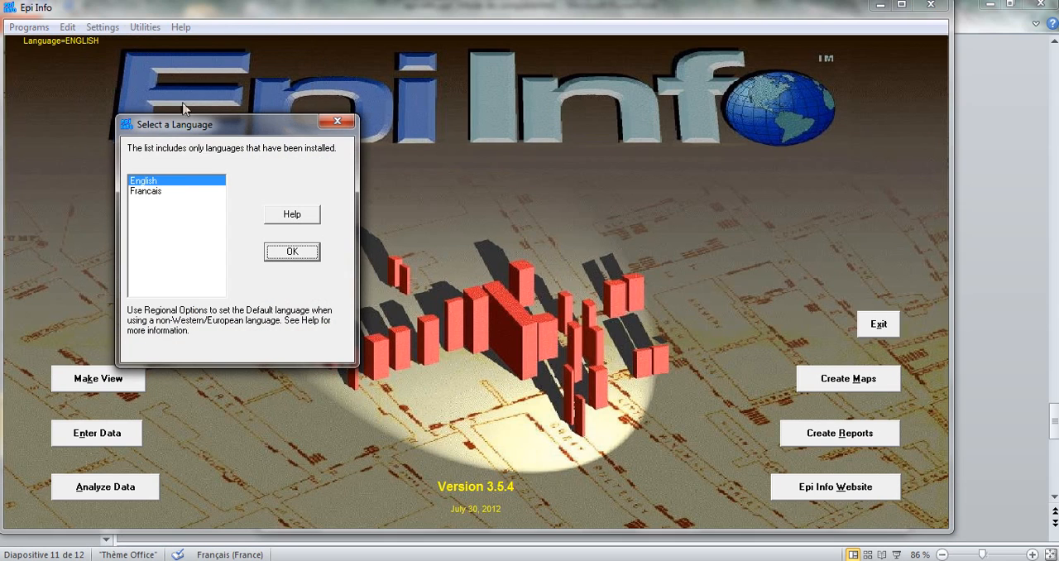
{"action": "left_click", "coordinate": [149, 192]}
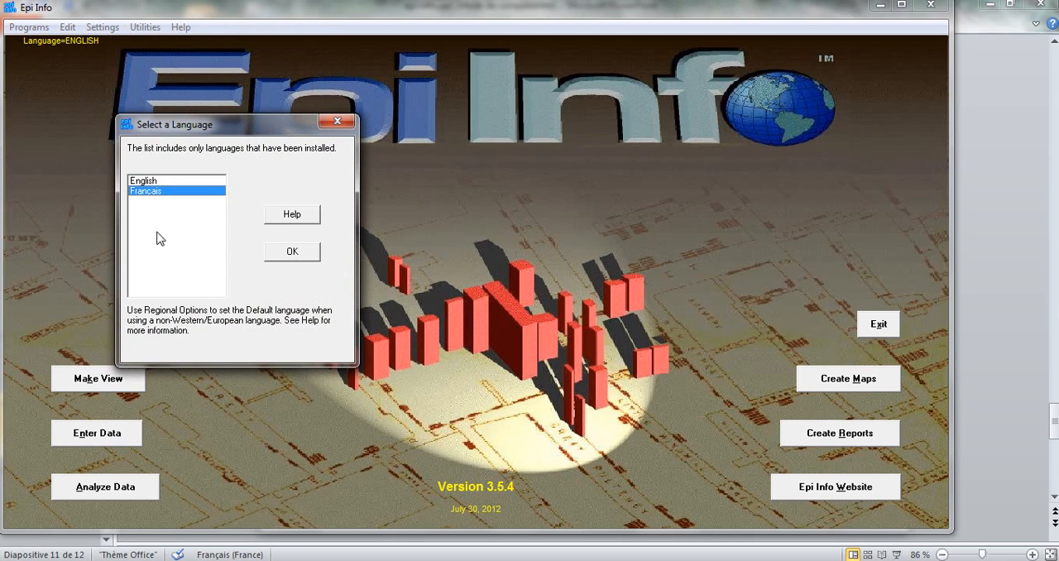
{"action": "left_click", "coordinate": [280, 251]}
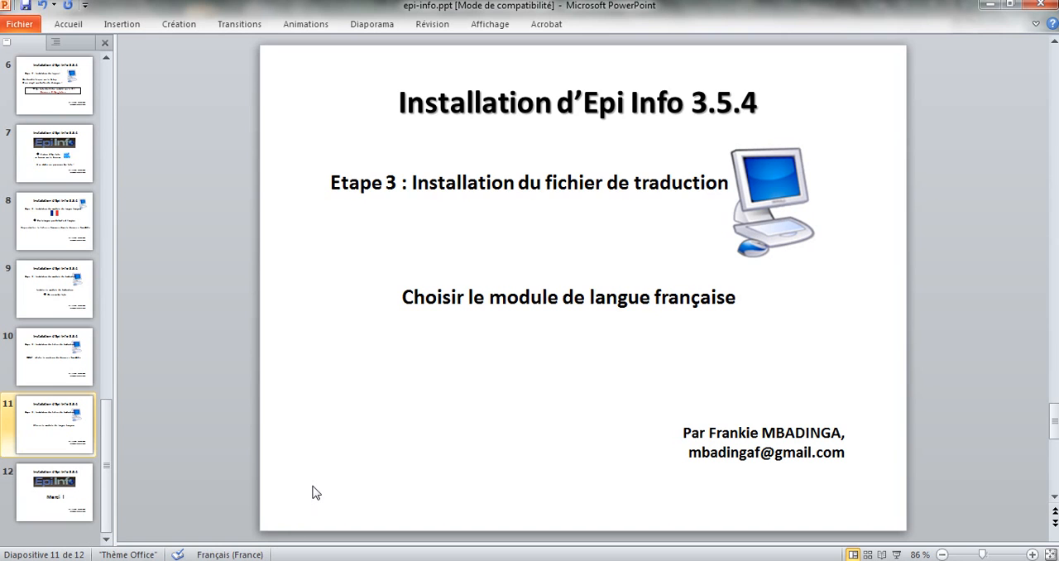
View slide 12 in PowerPoint, and move the French Epi Info window slightly away from the screen corner.
{"action": "key", "text": "Page_Down"}
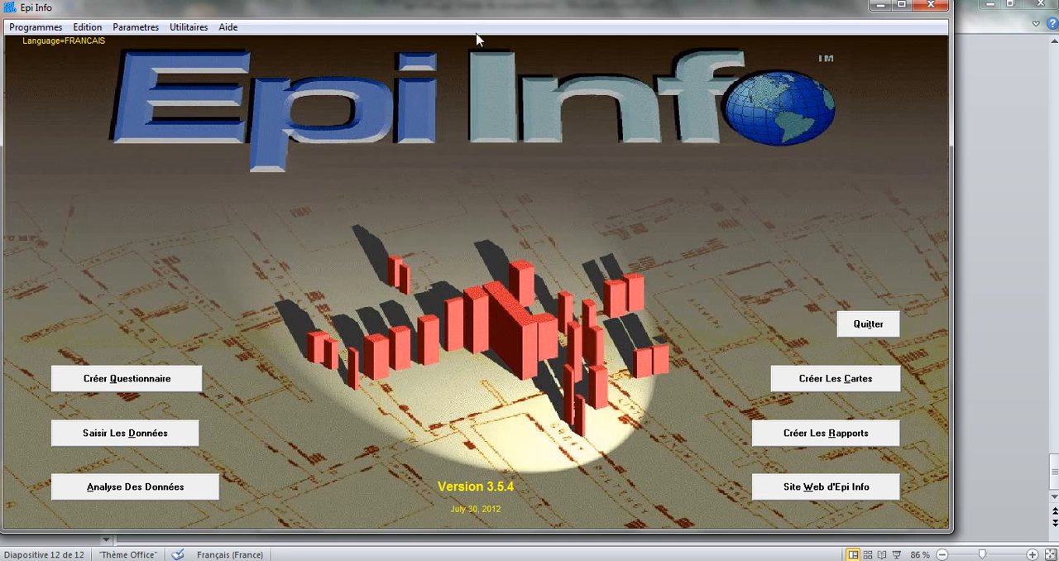
{"action": "mouse_move", "coordinate": [477, 15]}
{"action": "left_mouse_down"}
{"action": "mouse_move", "coordinate": [502, 15]}
{"action": "mouse_move", "coordinate": [494, 23]}
{"action": "left_mouse_up"}
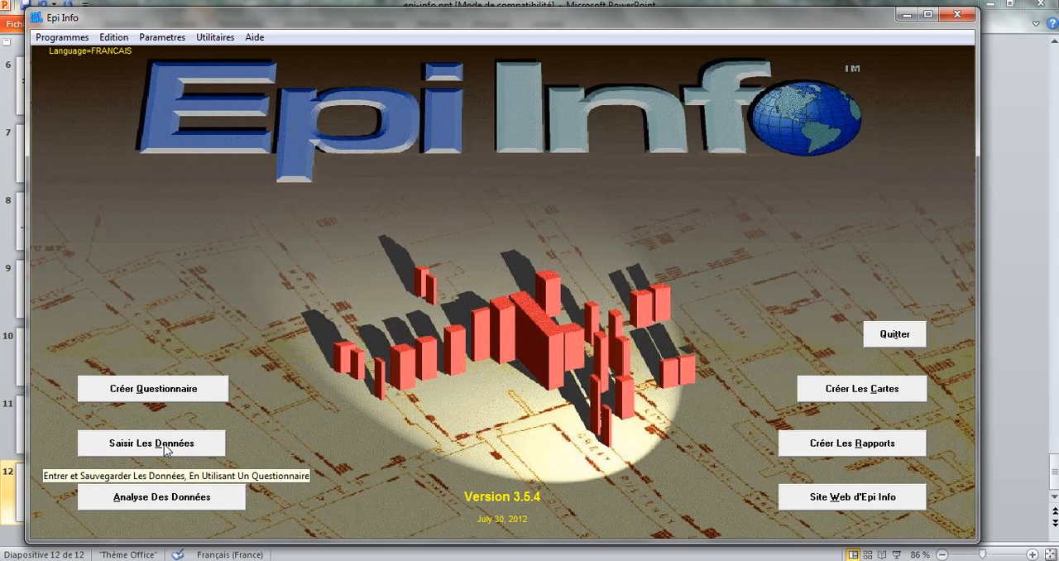
{"action": "left_click", "coordinate": [157, 560]}
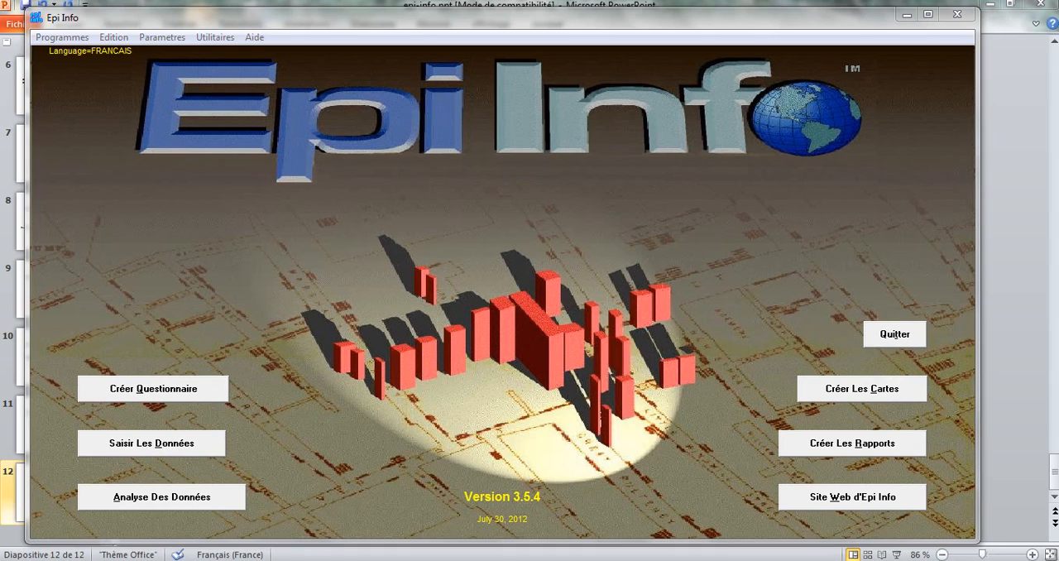